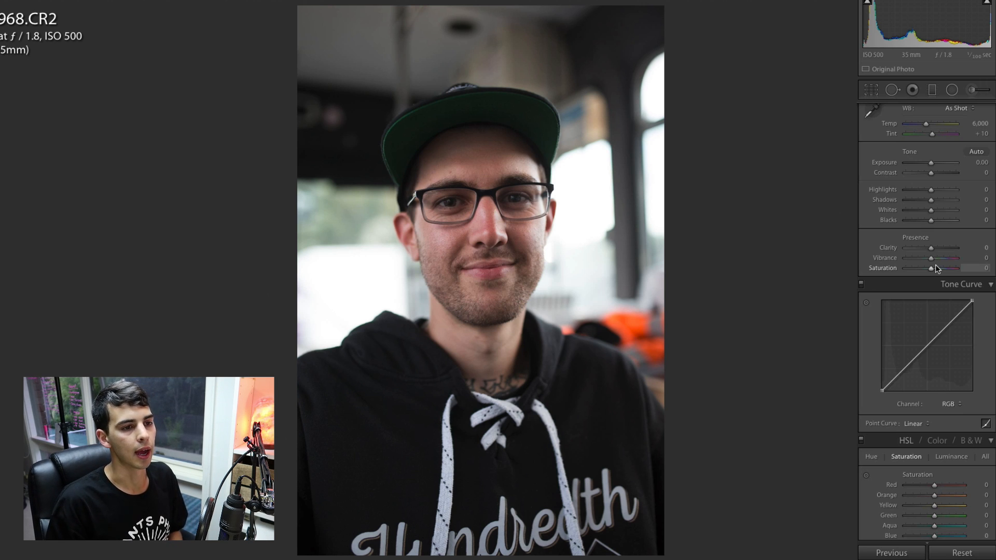
Step: Examine the man's facial skin tones up close and in the full portrait before adjusting their hue
scroll(911, 199, "up", 2)
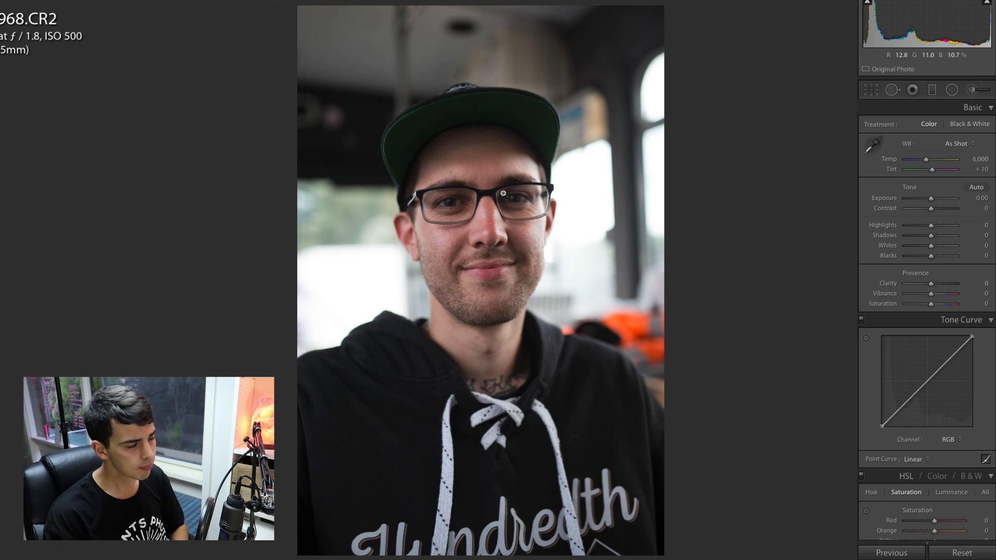
left_click(472, 201)
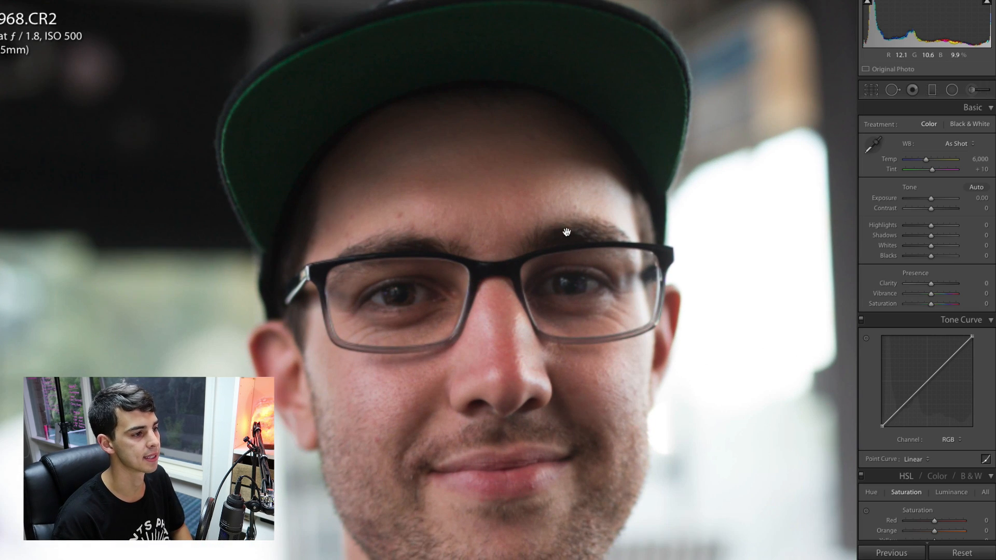
left_click_drag(565, 231, 548, 160)
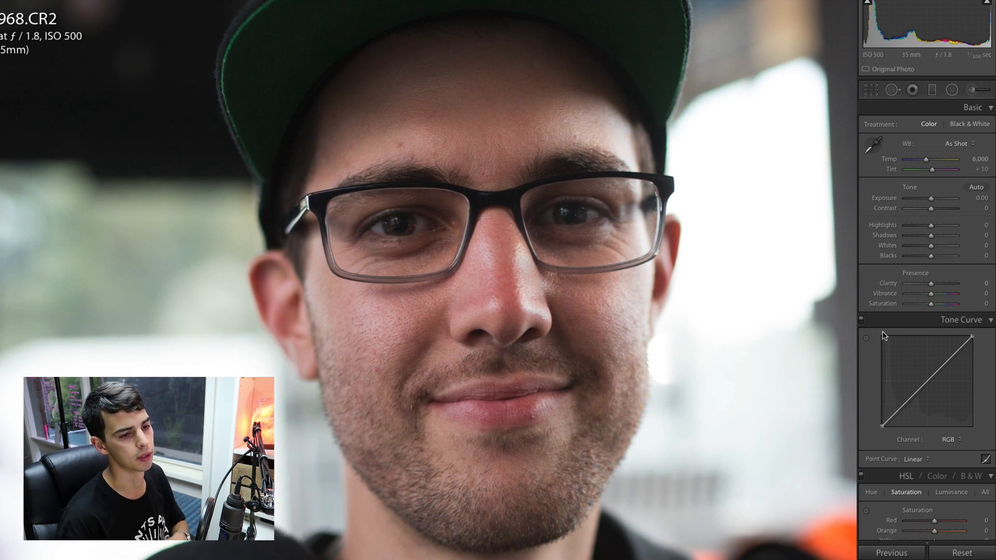
scroll(958, 336, "down", 5)
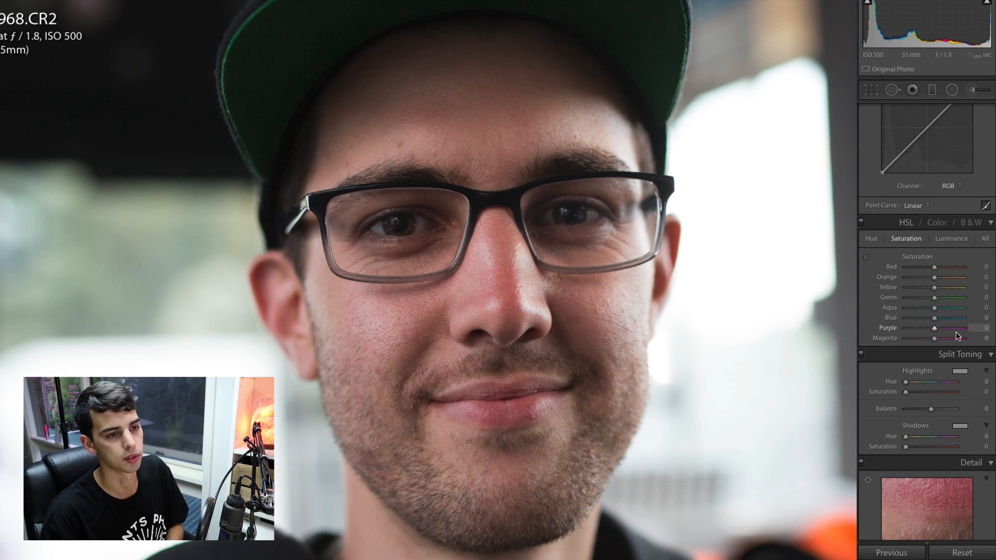
left_click(870, 239)
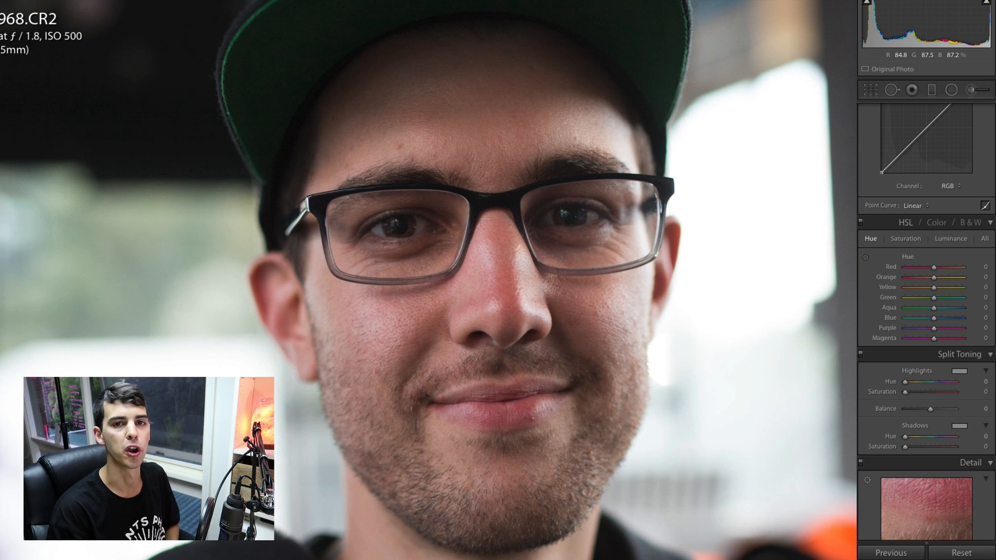
key("z")
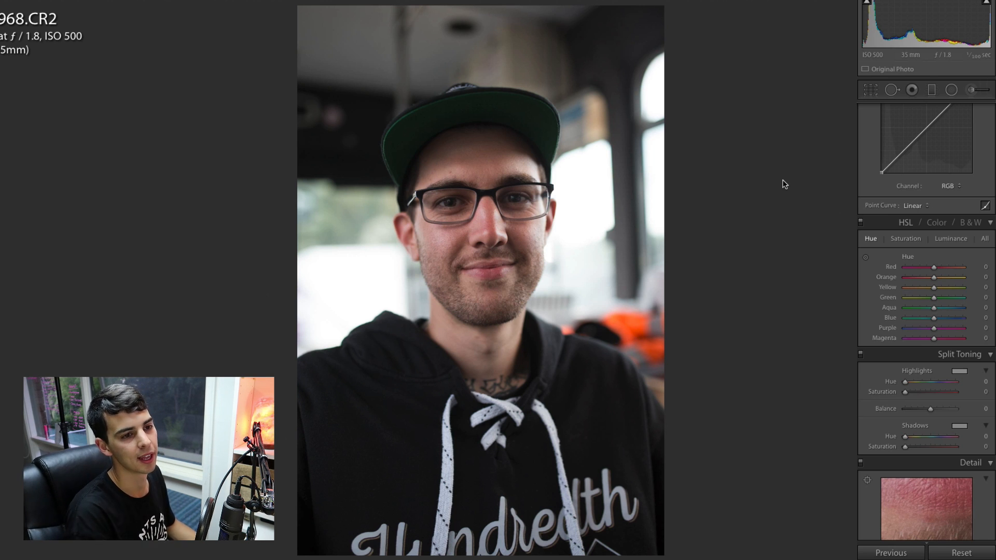
left_click(514, 166)
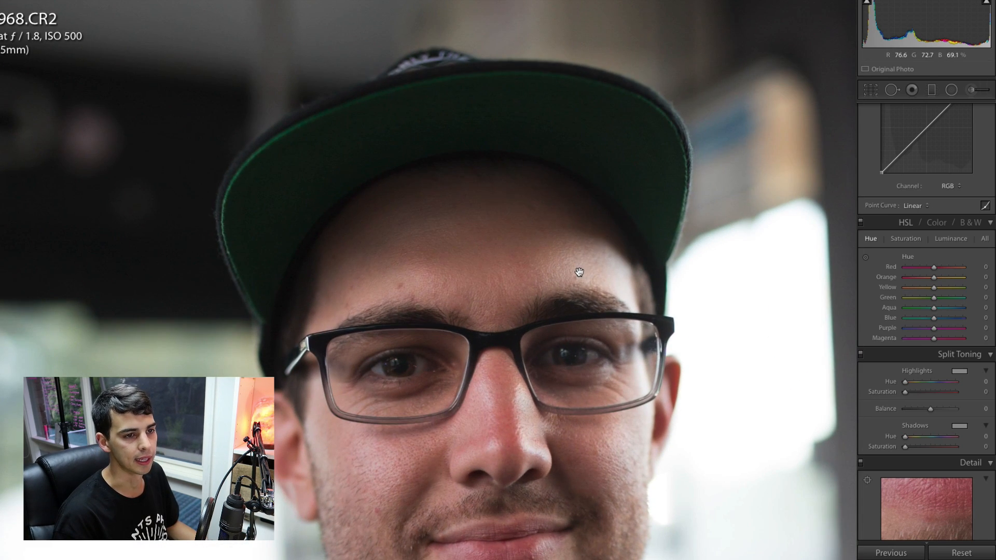
left_click_drag(579, 272, 580, 111)
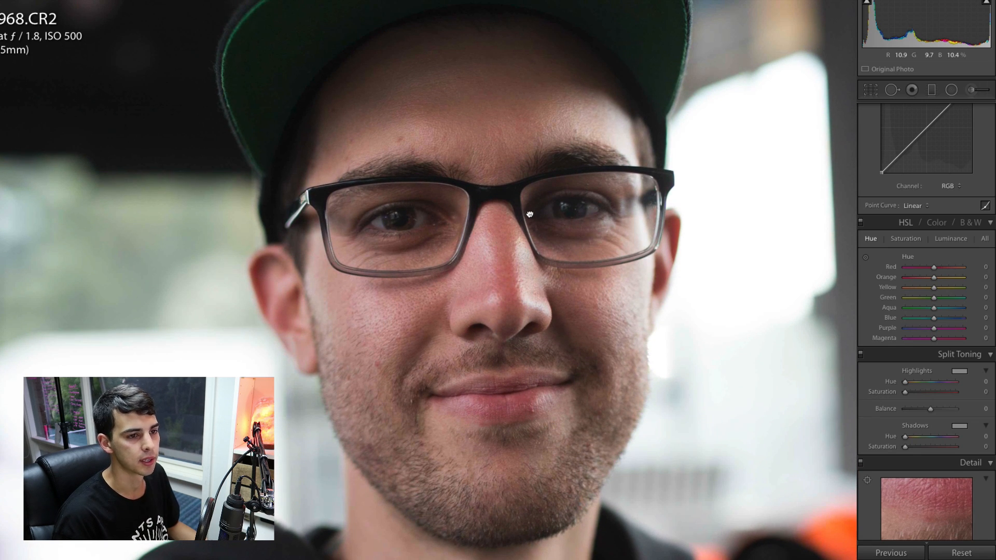
Step: Shift the skin hues with a targeted adjustment on the cheek to Red +22 and Orange +20, and set Yellow hue to +13
left_click(865, 257)
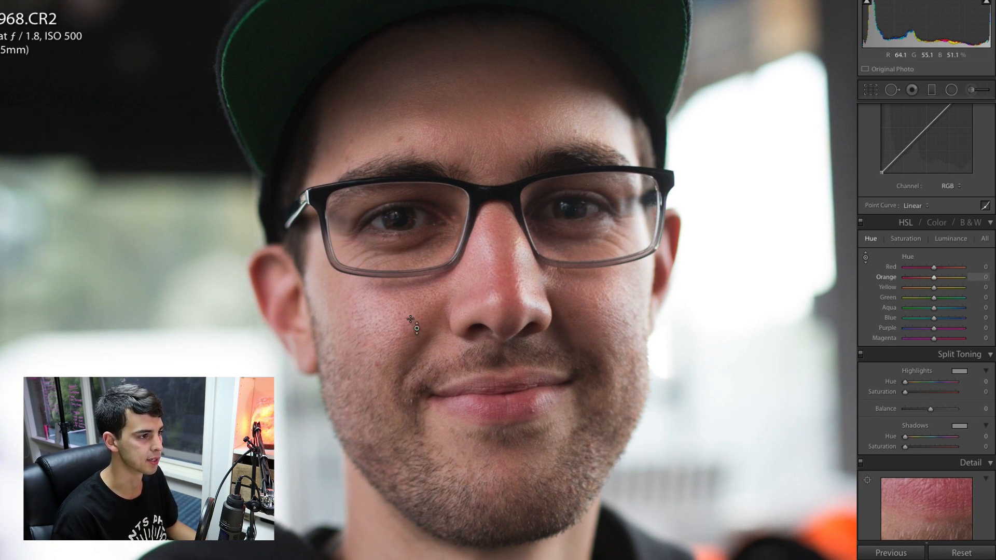
left_click_drag(353, 321, 353, 311)
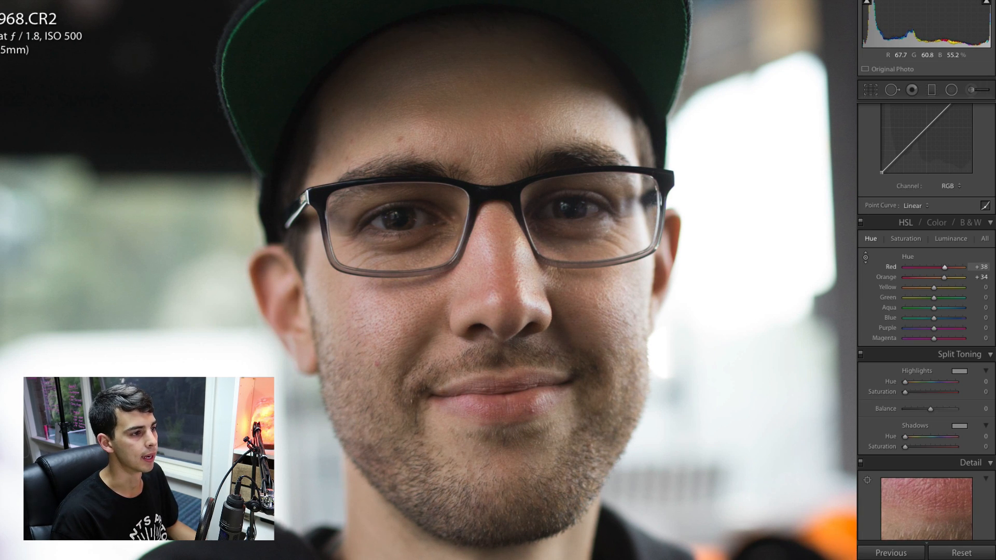
key("ctrl+z")
key("ctrl+z")
key("ctrl+z")
key("ctrl+z")
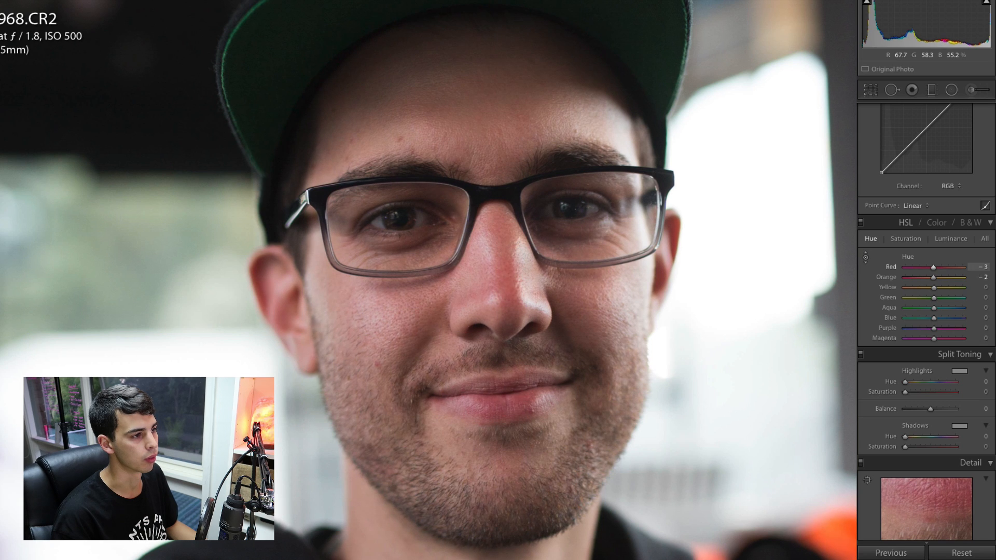
key("ctrl+y")
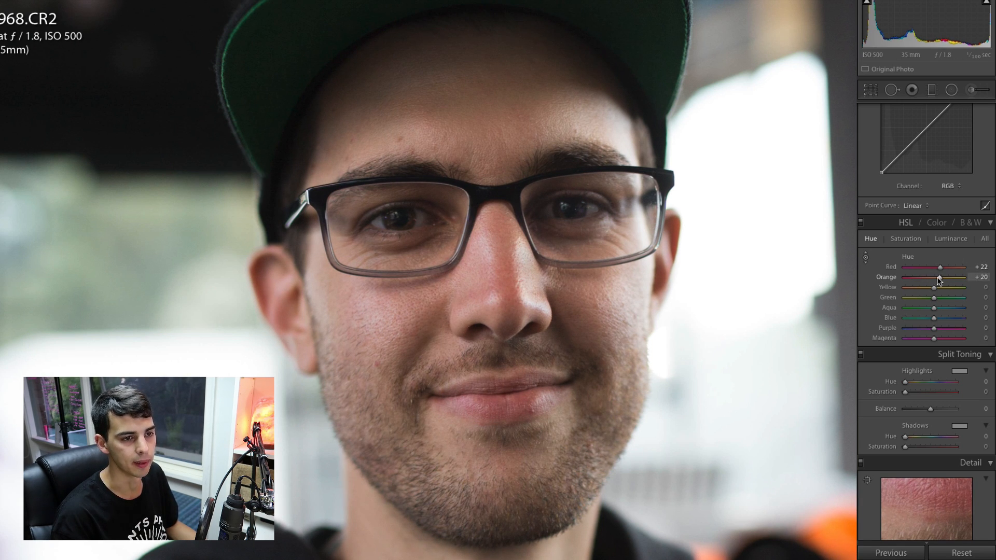
left_click_drag(935, 288, 938, 288)
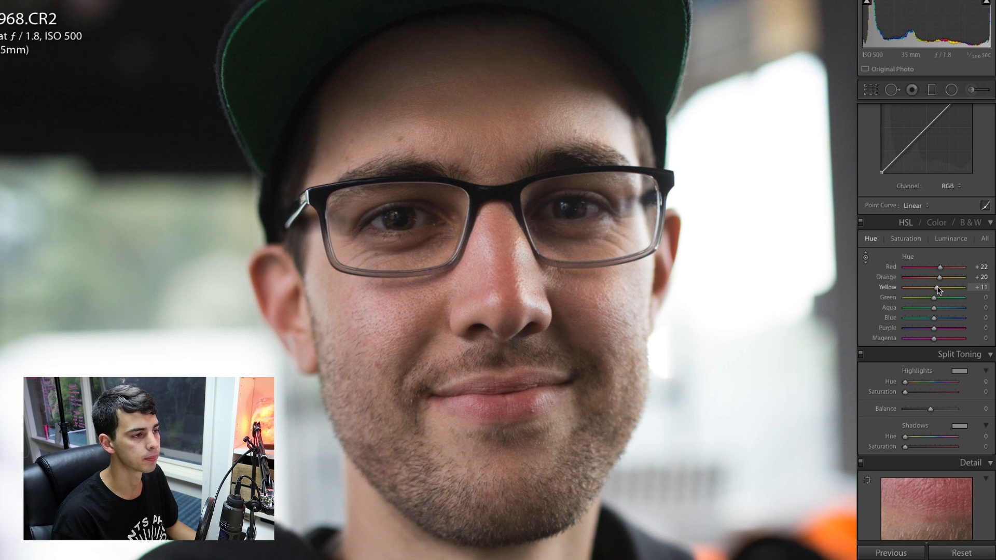
Step: Raise the skin color saturation to Red +15, Orange +24 and Yellow +32
left_click(907, 238)
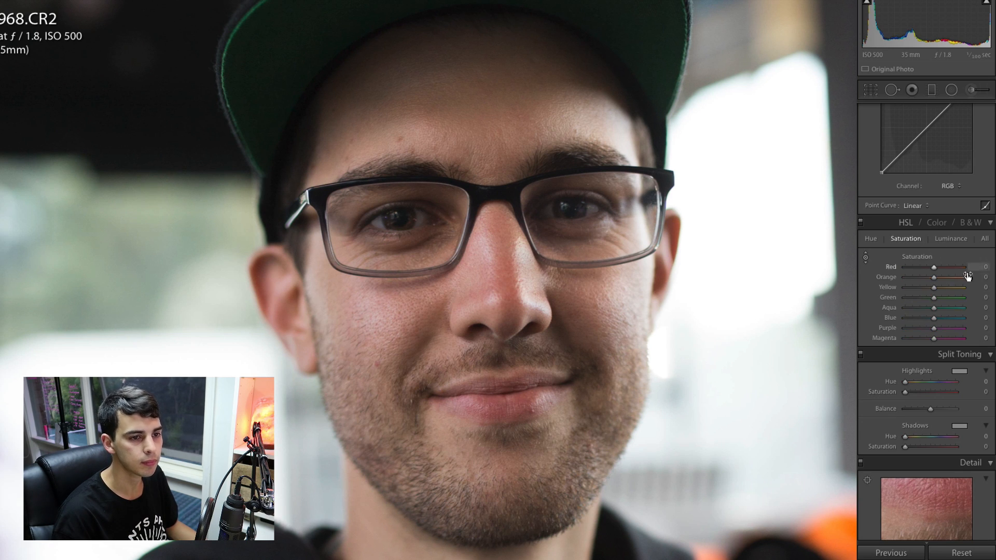
left_click_drag(935, 267, 939, 289)
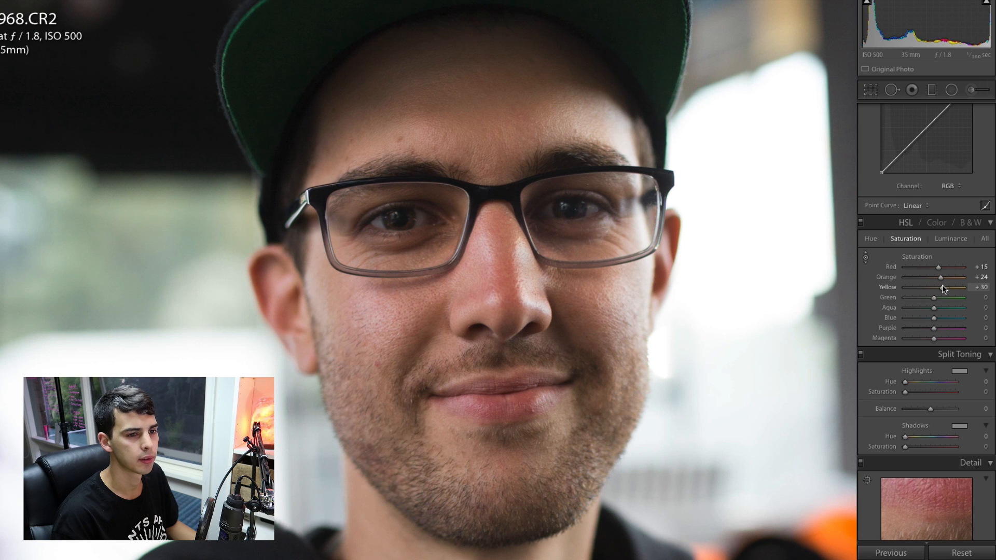
left_click(870, 238)
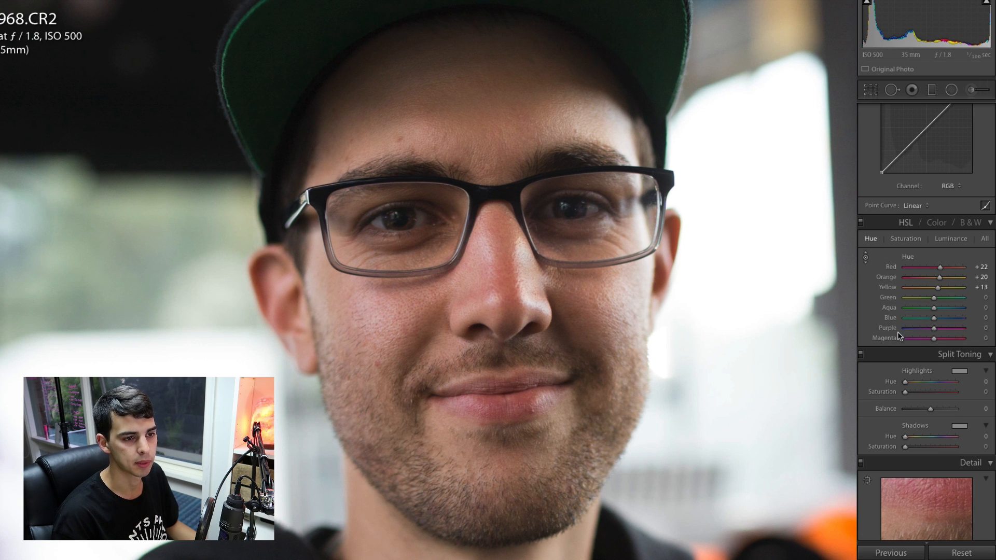
mouse_move(934, 338)
left_mouse_down()
mouse_move(890, 338)
mouse_move(929, 338)
left_mouse_up()
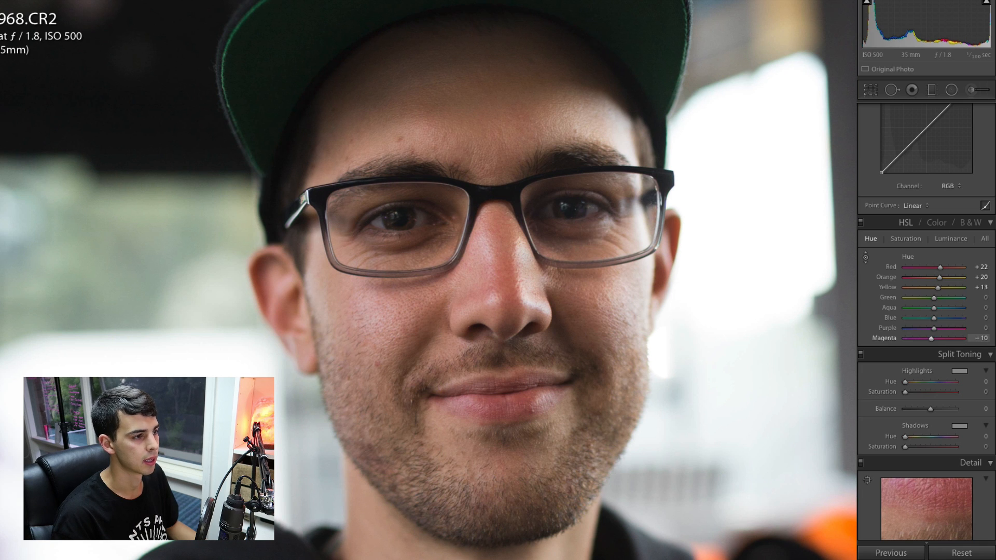
key("super+z")
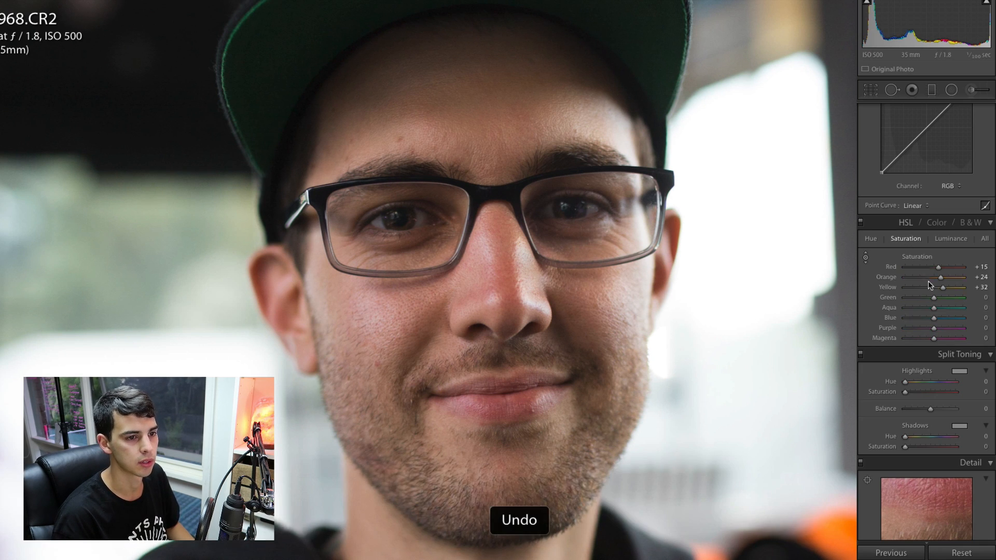
left_click_drag(918, 341, 900, 342)
key("super+z")
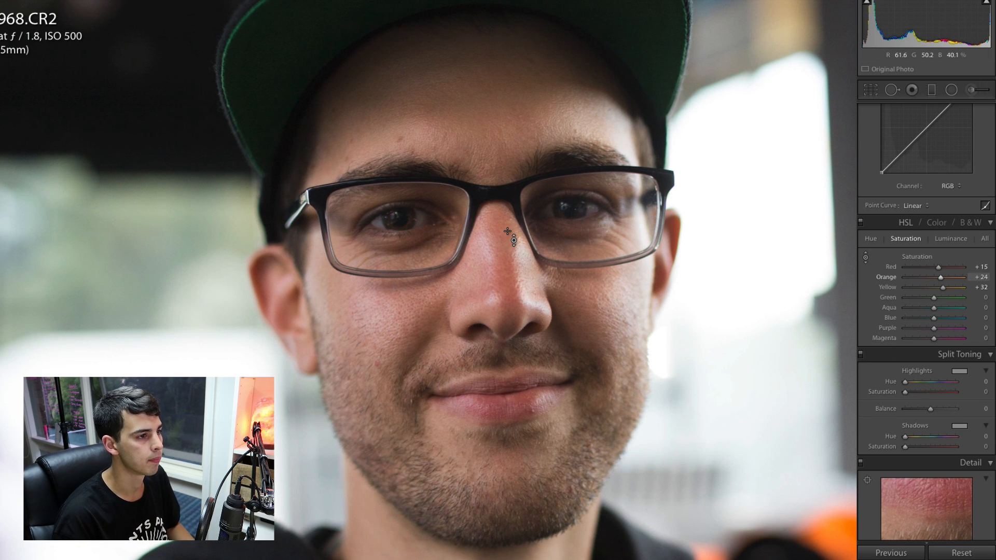
Step: Compare the color-adjusted portrait with its unedited version, both in full view and close up on the face
left_click(562, 213)
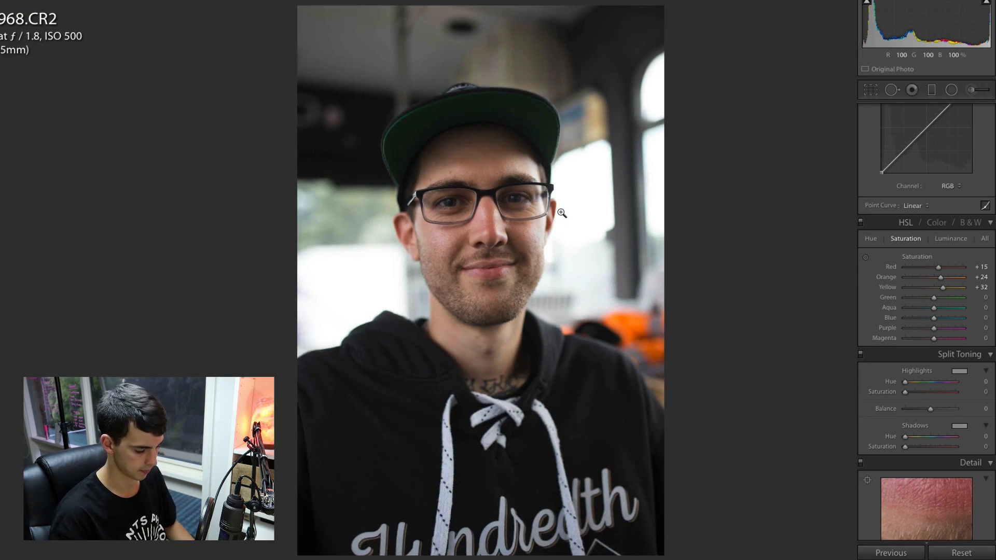
key("backslash")
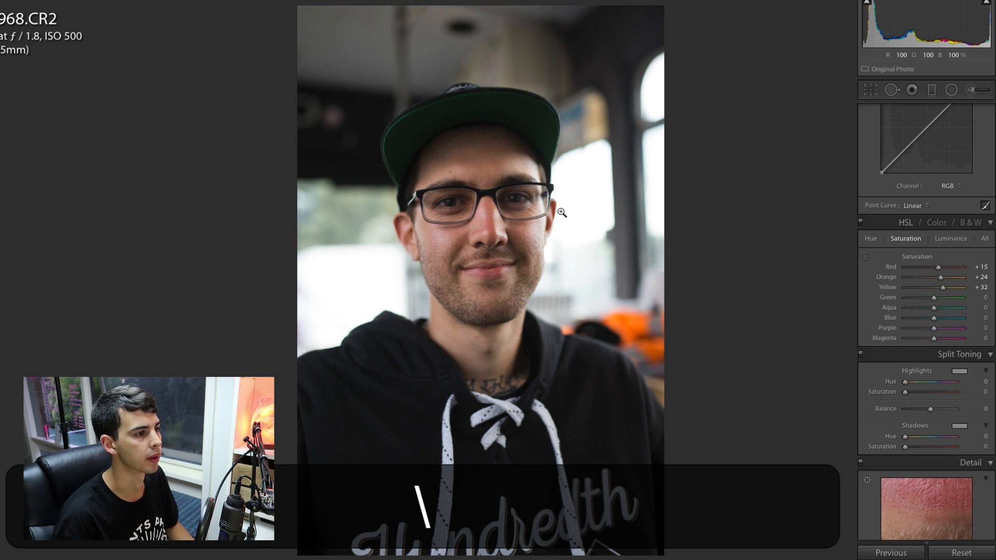
left_click(562, 213)
left_click_drag(576, 275, 579, 204)
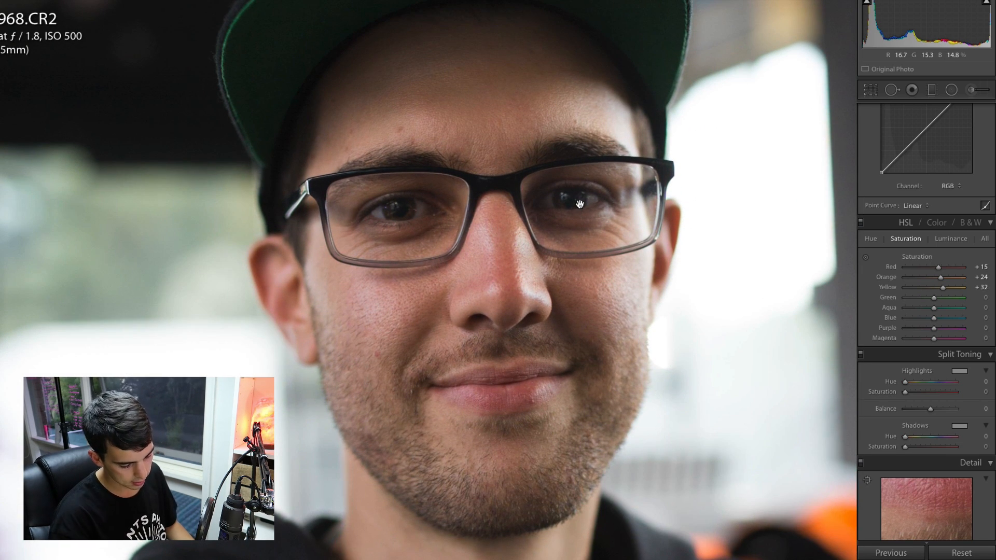
key("backslash")
key("backslash")
key("backslash")
key("backslash")
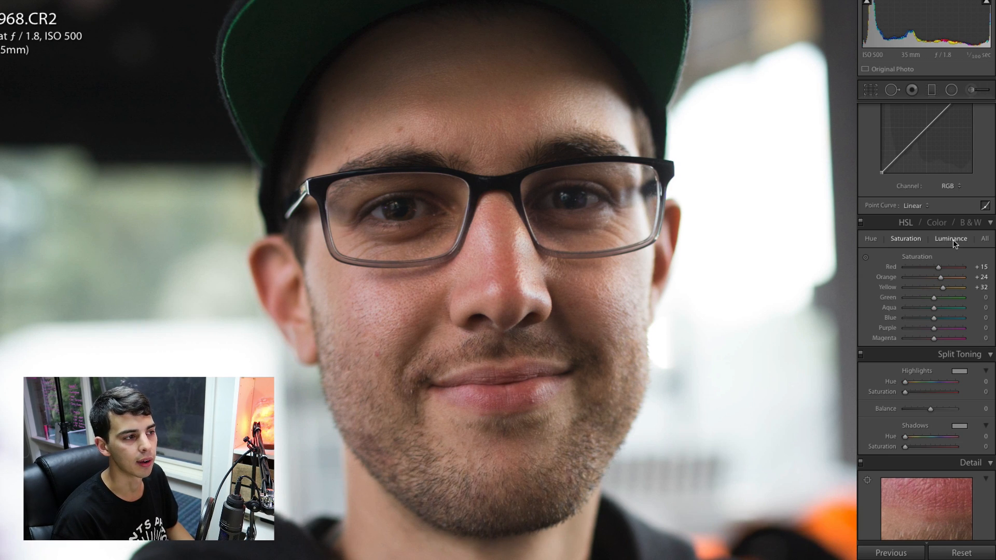
Step: Brighten the skin tones by setting the luminance to Red +22 and Orange +14
left_click(952, 239)
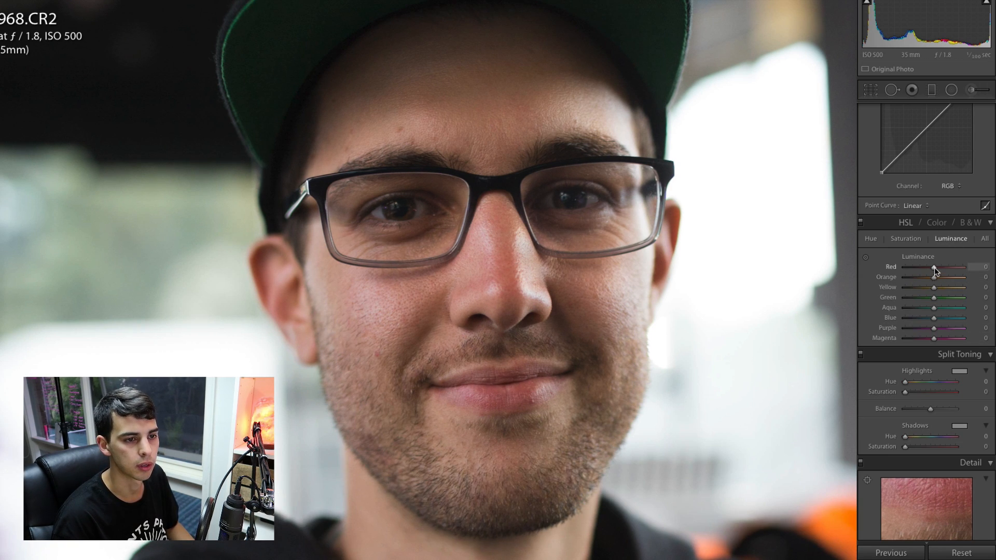
mouse_move(934, 267)
left_mouse_down()
mouse_move(945, 266)
mouse_move(938, 279)
left_mouse_up()
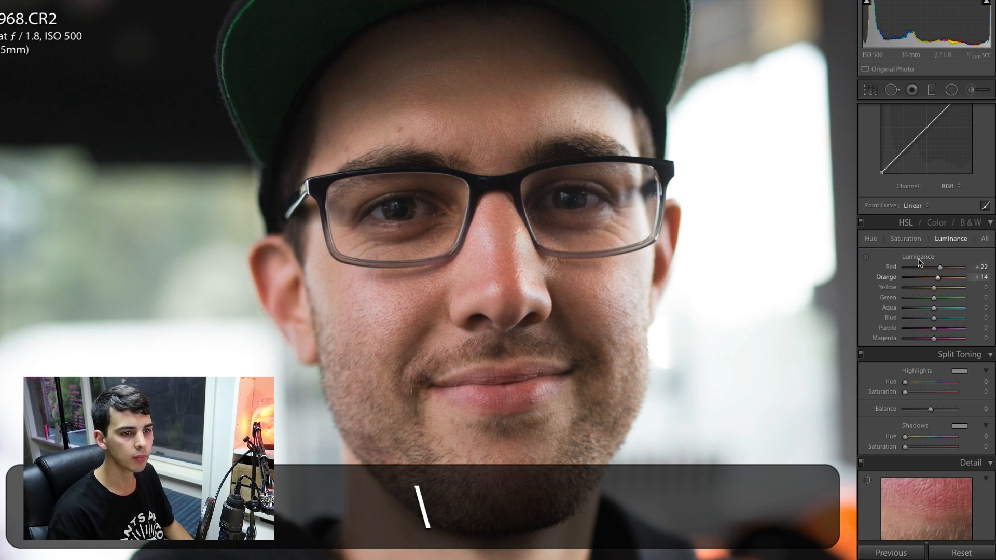
Step: Raise the black point of the RGB tone curve slightly to fade the darkest tones
scroll(869, 225, "up", 3)
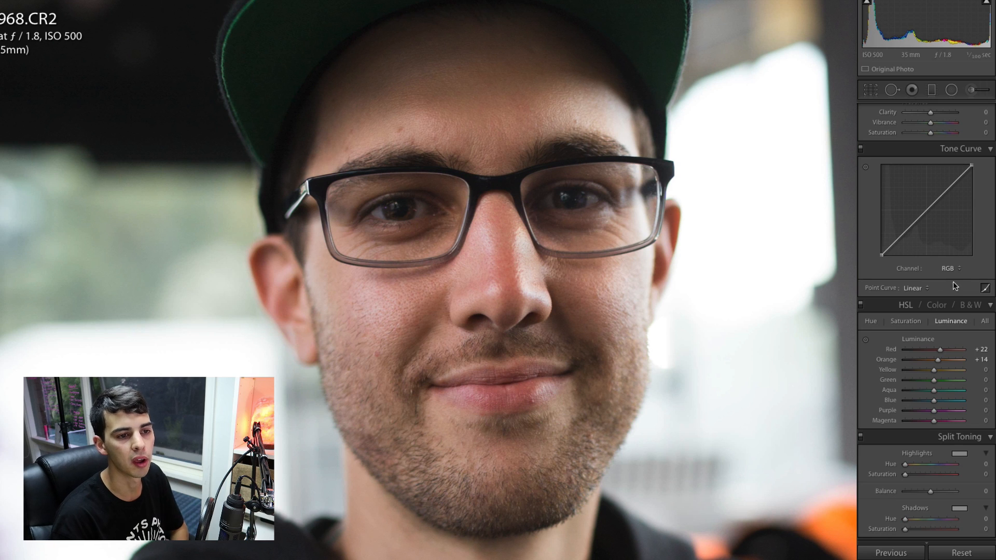
left_click(985, 289)
left_click(985, 335)
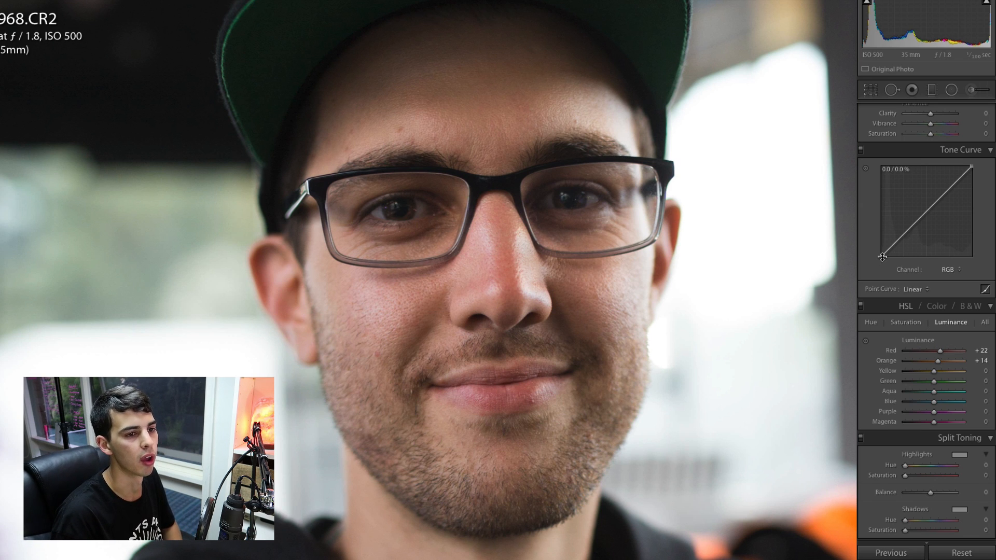
scroll(883, 260, "down", 1)
left_click_drag(770, 320, 772, 331)
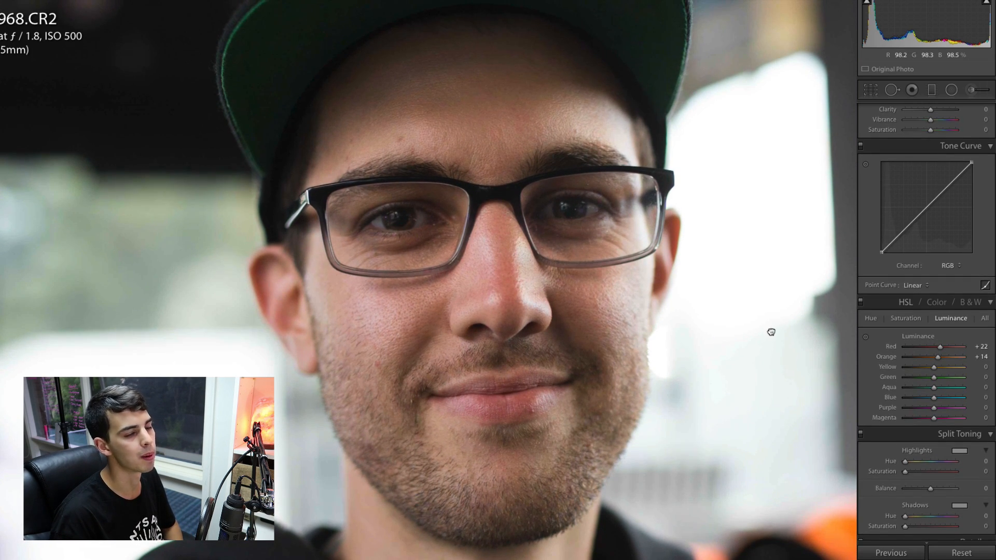
left_click_drag(881, 252, 881, 249)
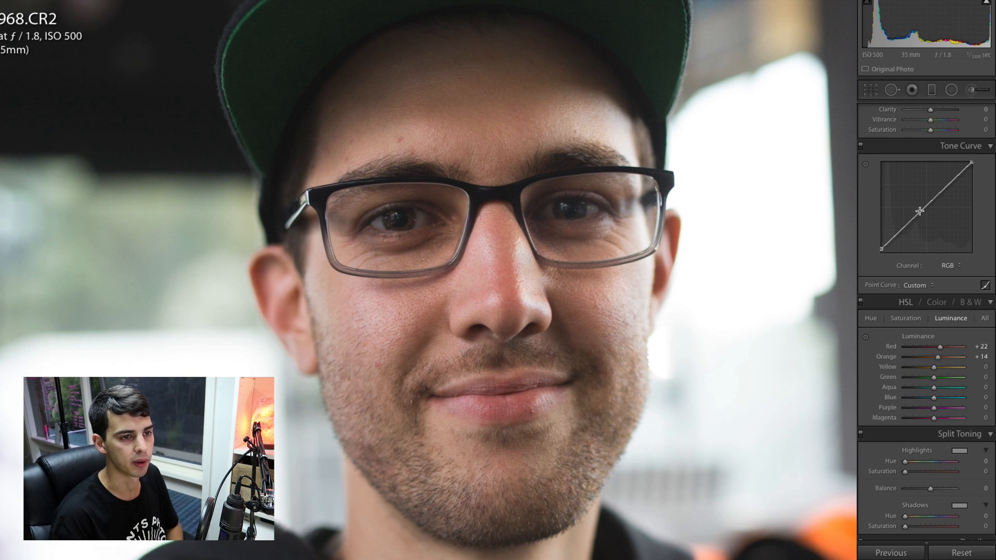
Step: Shape the RGB tone curve into a gentle S with a lowered shadow point at about 23.1 / 22.0 % and a raised highlight point
left_click(901, 230)
left_click_drag(901, 230, 901, 232)
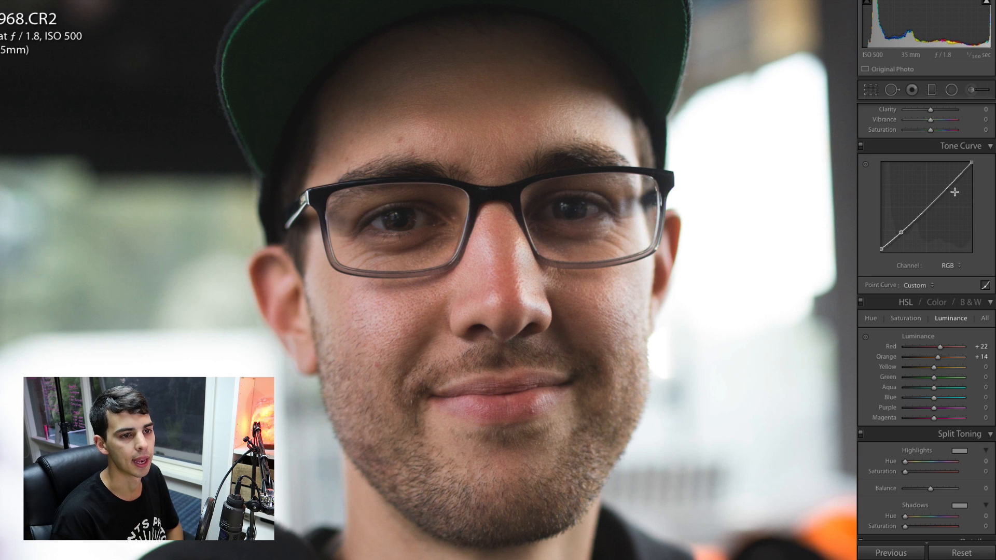
left_click_drag(948, 185, 948, 182)
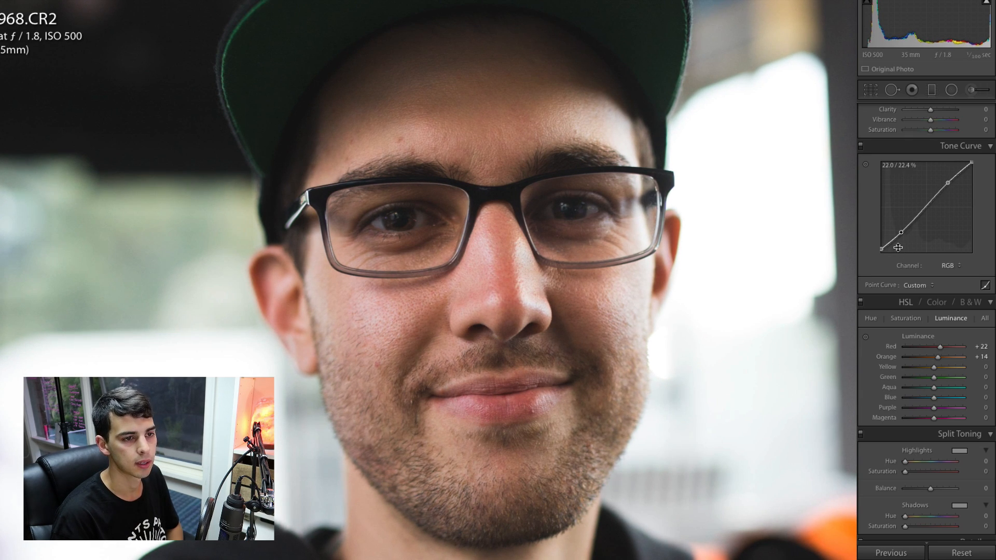
left_click_drag(904, 234, 902, 234)
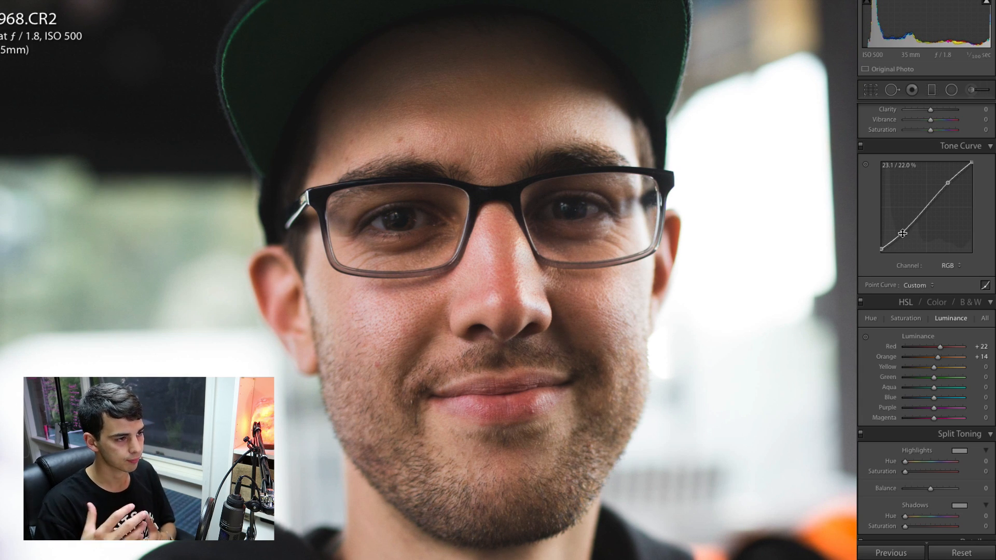
scroll(913, 233, "up", 5)
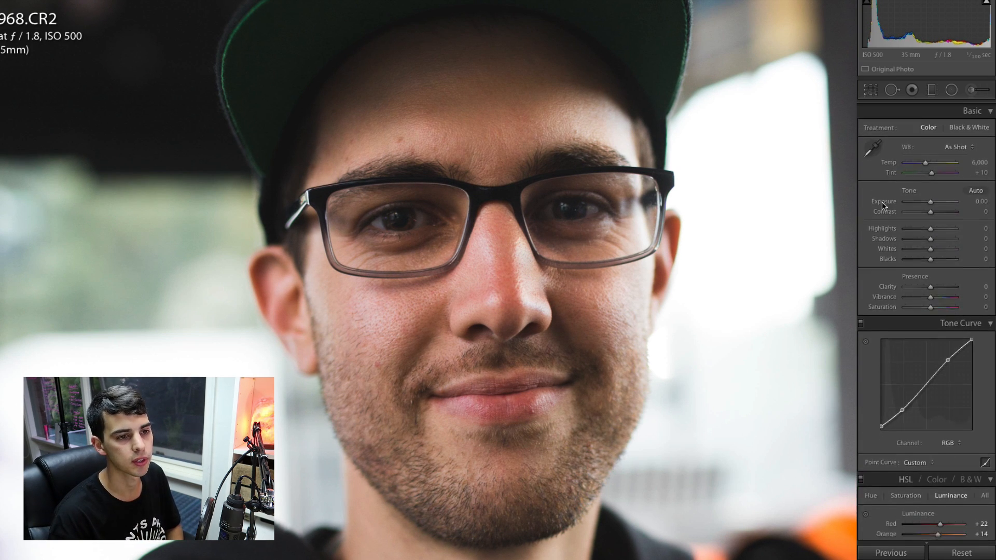
scroll(871, 187, "down", 3)
scroll(871, 187, "up", 2)
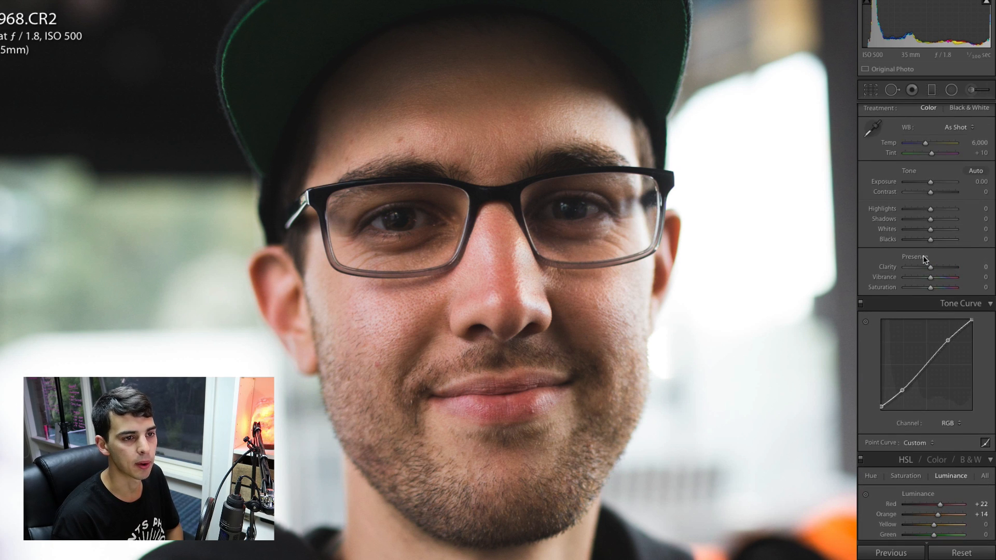
left_click(492, 275)
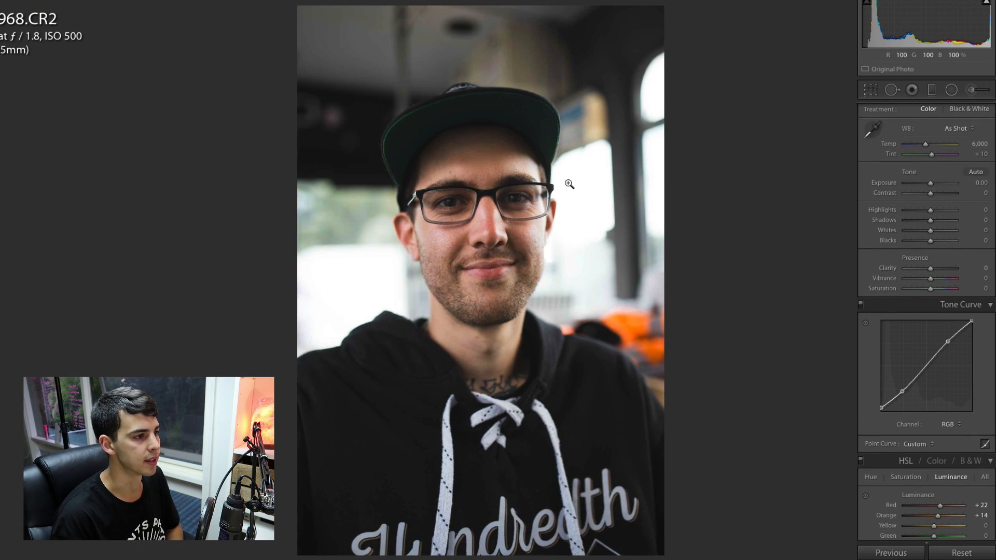
Step: Inspect the portrait with its new tone curve, both in full view and close up on the face
left_click(497, 187)
left_click(492, 232)
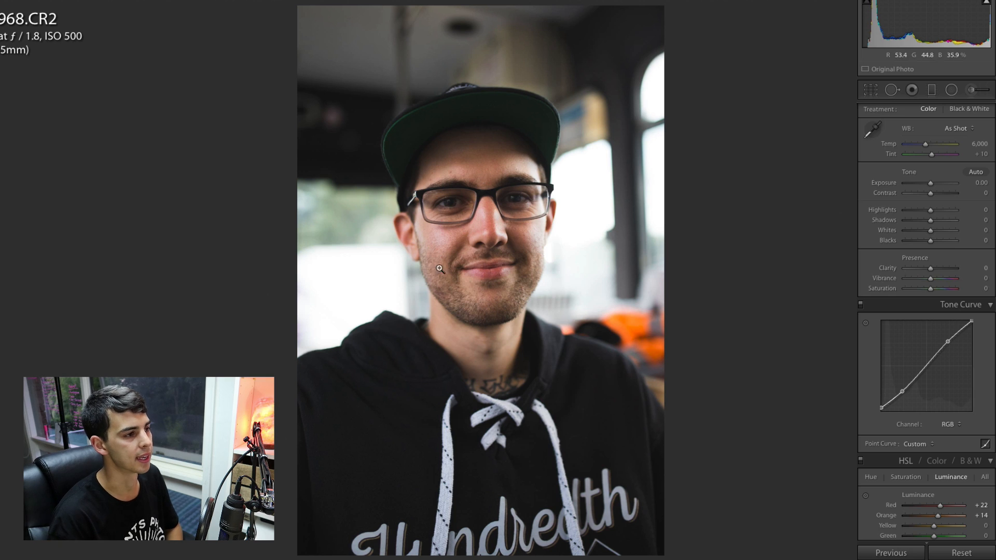
left_click(419, 242)
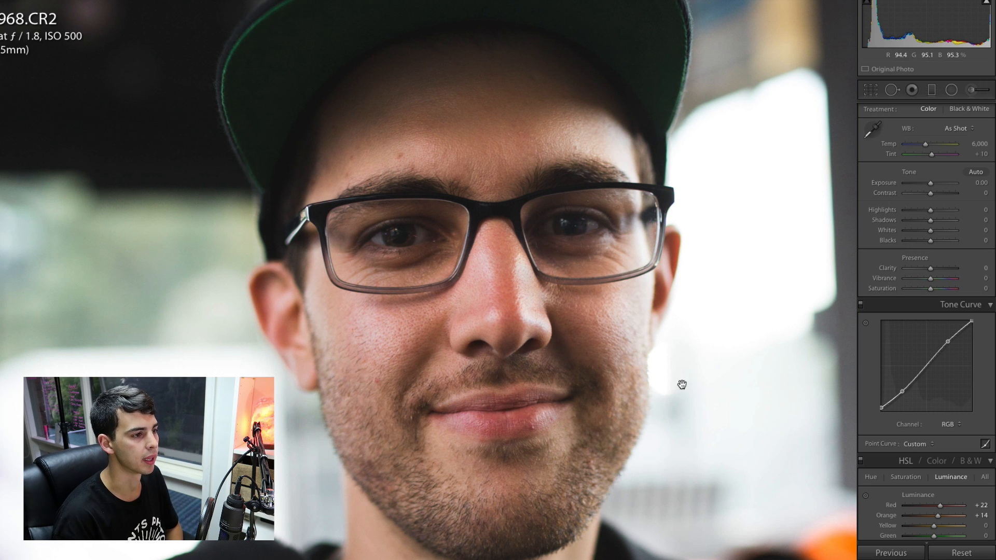
left_click(529, 349)
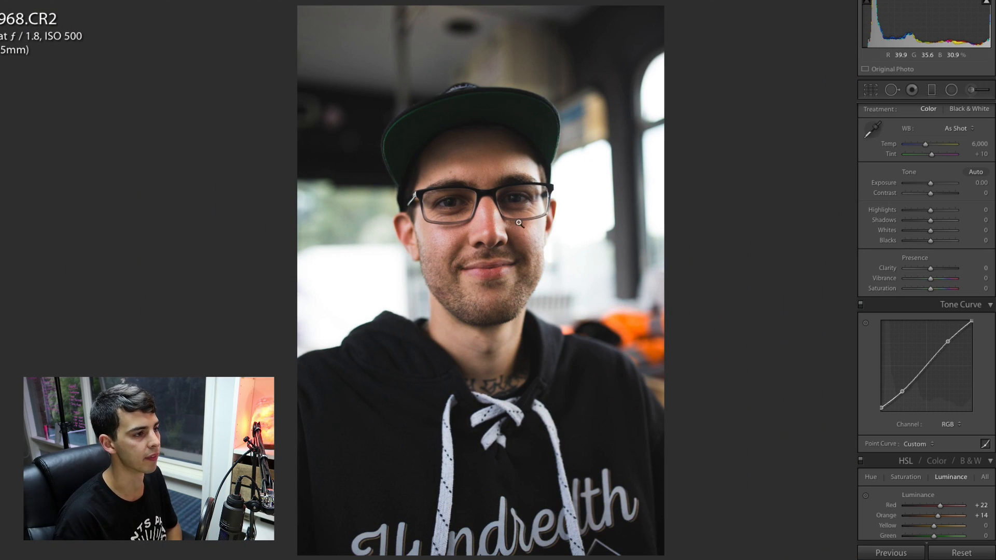
Step: Balance the portrait's tones by setting Highlights to -17, Shadows to +40, Whites to -37 and Blacks to -21
key("z")
left_click_drag(929, 211, 926, 209)
mouse_move(931, 229)
left_mouse_down()
mouse_move(920, 229)
mouse_move(935, 220)
mouse_move(923, 241)
mouse_move(939, 221)
left_mouse_up()
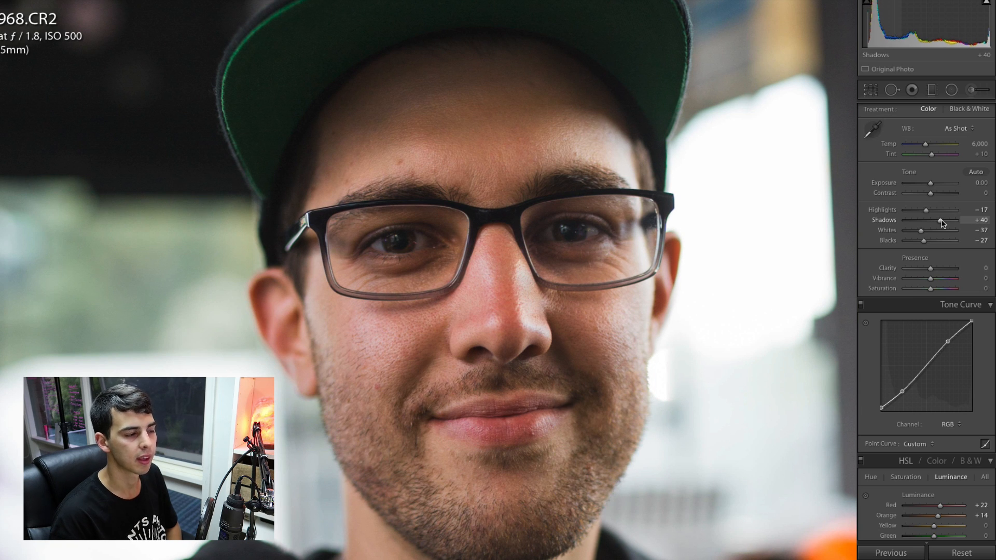
left_click_drag(924, 241, 925, 241)
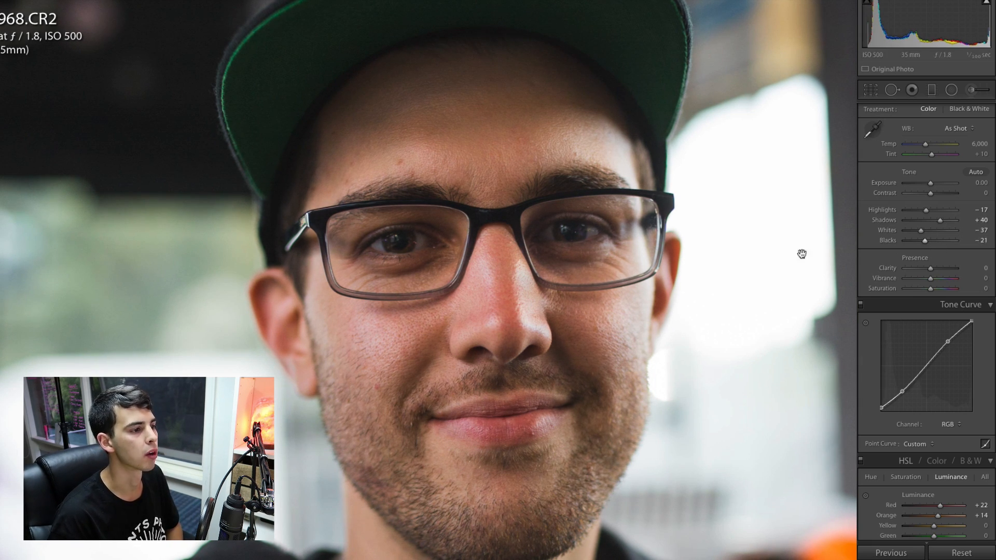
left_click(527, 214)
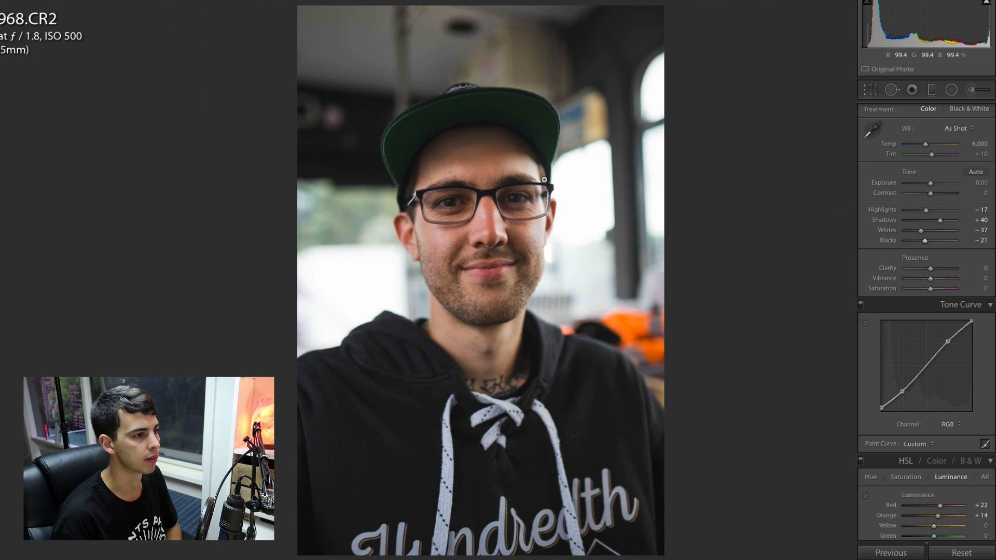
left_click(512, 172)
left_click(498, 190)
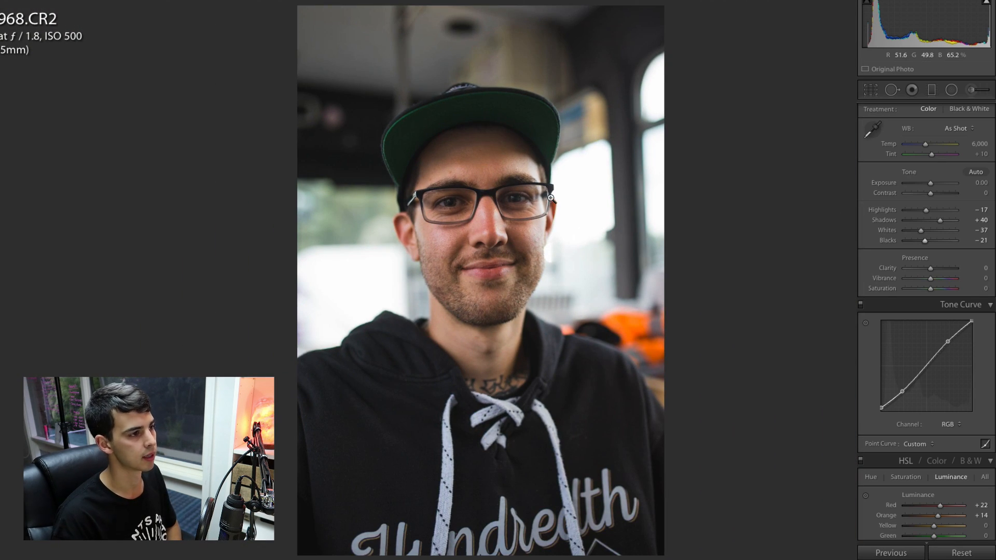
Step: Adjust the camera calibration's Red Primary to Hue +22 and Saturation -24, and check the skin against the unedited photo
scroll(960, 267, "down", 15)
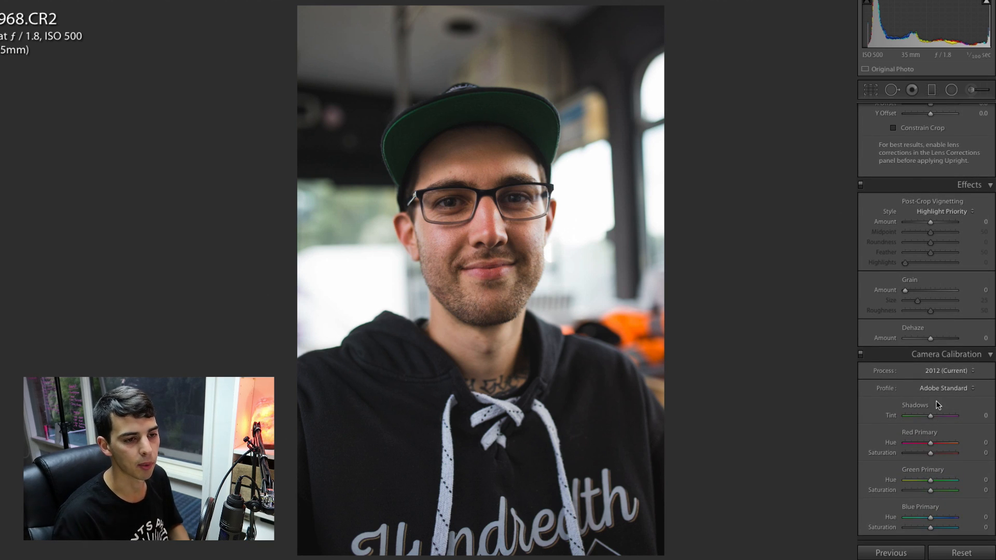
left_click(494, 209)
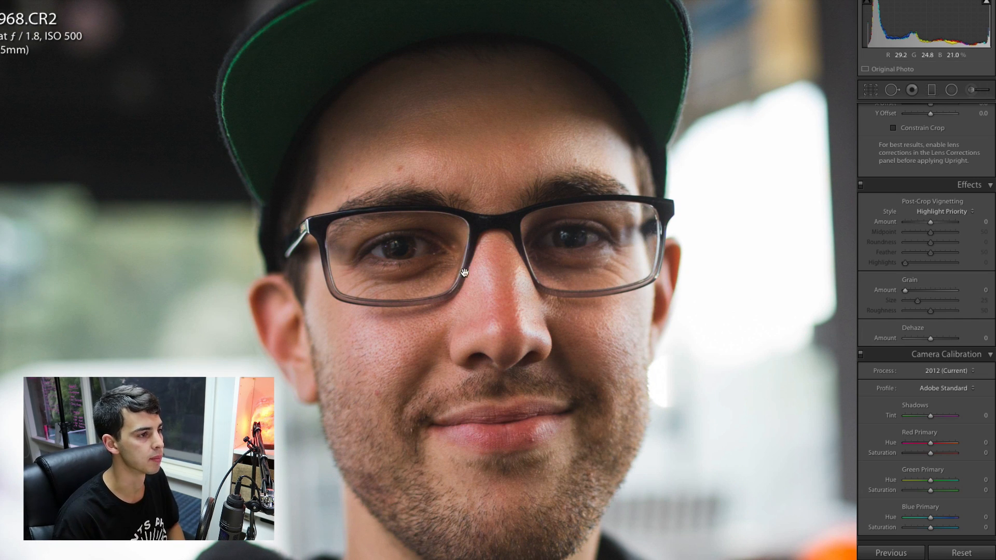
scroll(465, 272, "down", 2)
left_click_drag(440, 261, 441, 265)
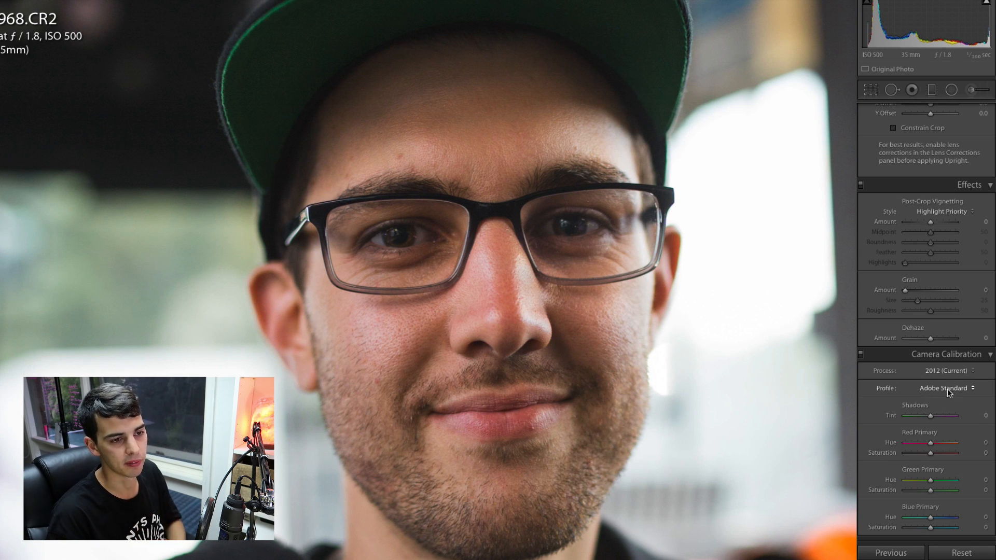
scroll(929, 423, "down", 1)
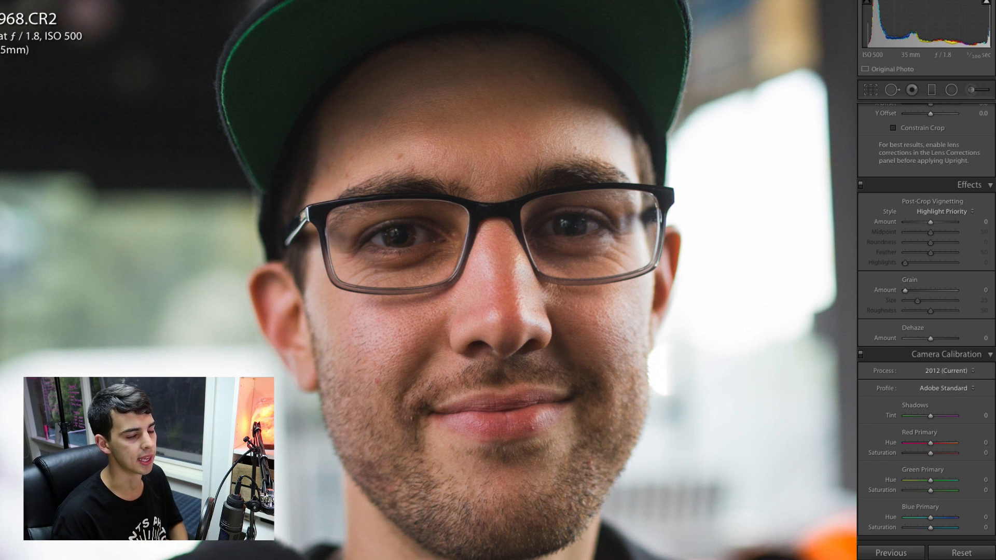
scroll(920, 447, "up", 10)
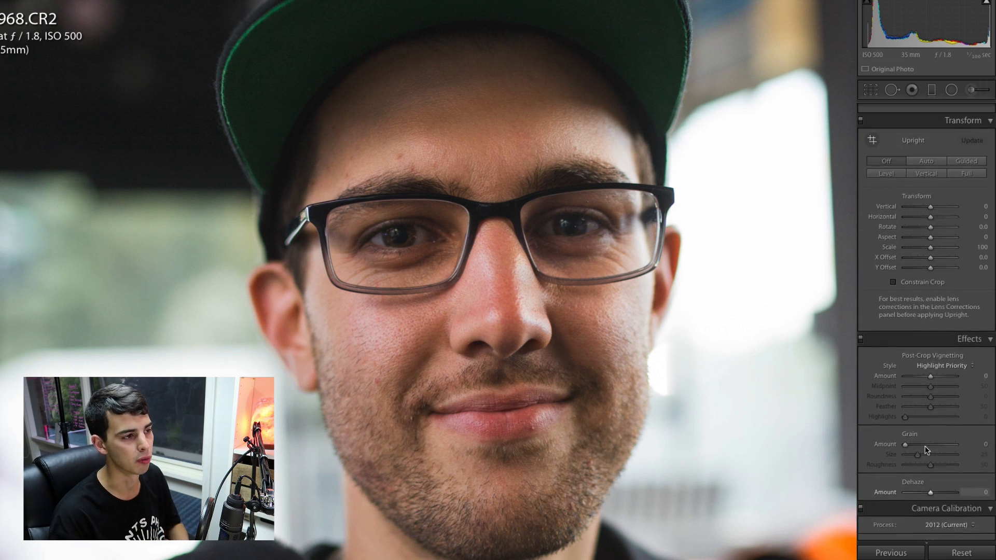
scroll(926, 450, "up", 1)
scroll(926, 450, "down", 10)
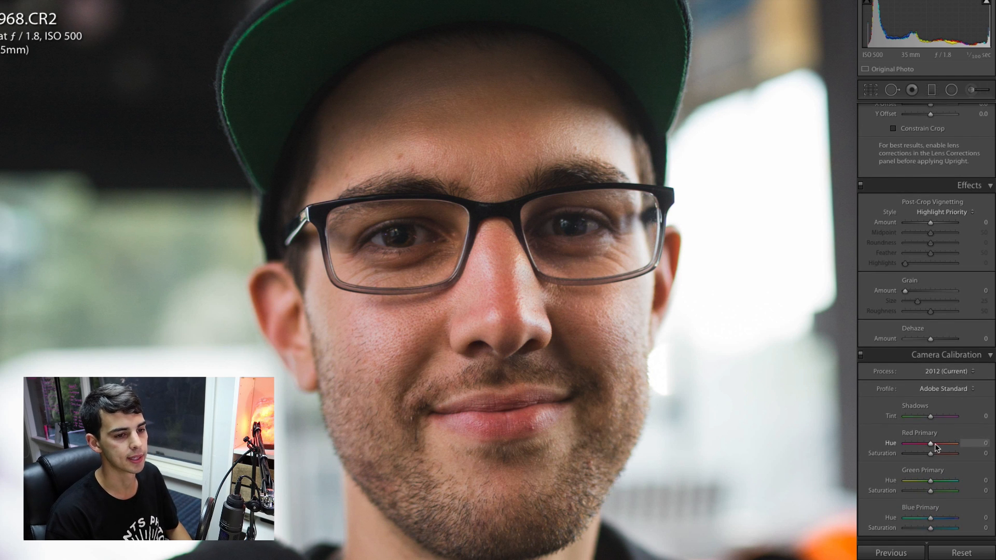
left_click_drag(933, 443, 924, 455)
left_click(555, 285)
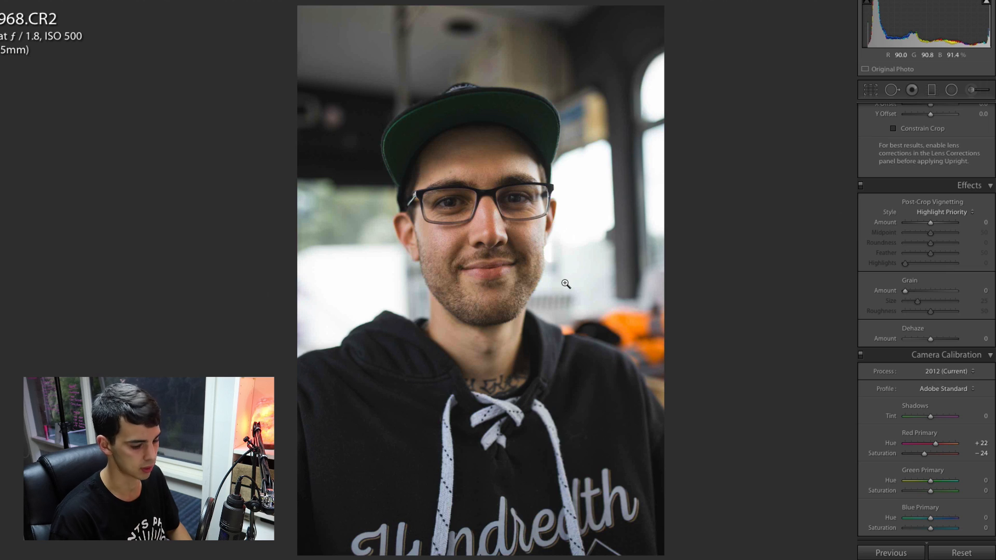
key("backslash")
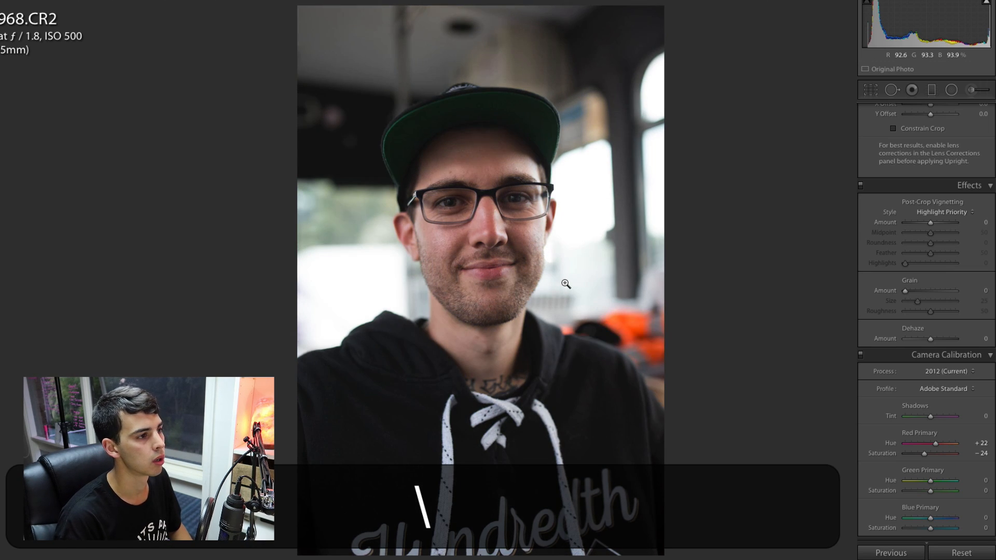
Step: Adjust the camera calibration's Green Primary to Hue +37 and Saturation -5, checking the face close up
left_click(527, 223)
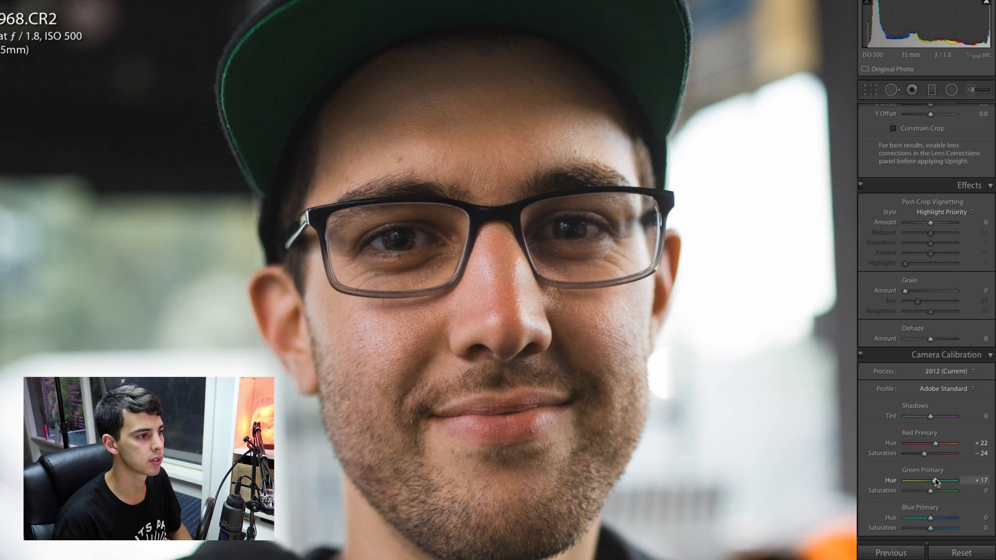
left_click(492, 216)
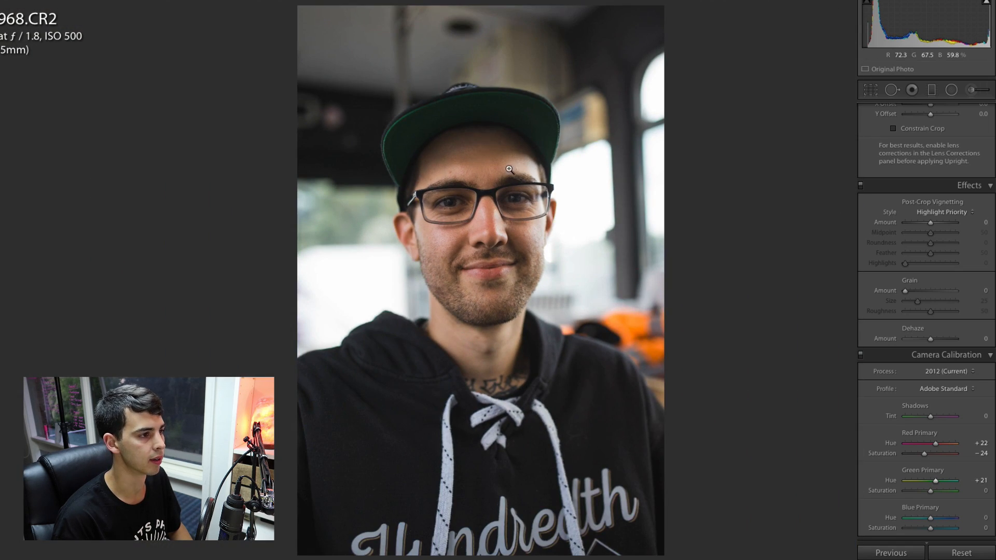
left_click(493, 215)
key("backslash")
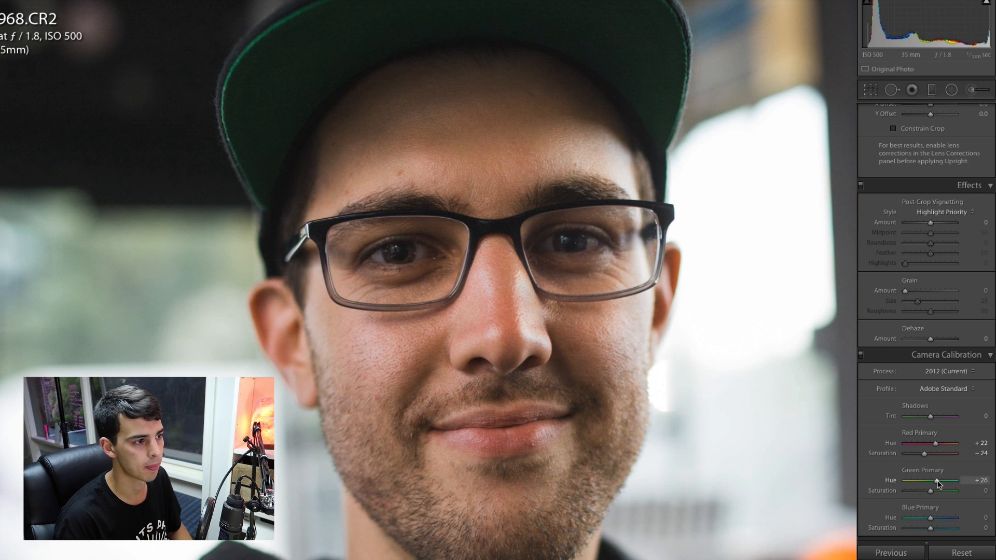
left_click_drag(936, 481, 939, 482)
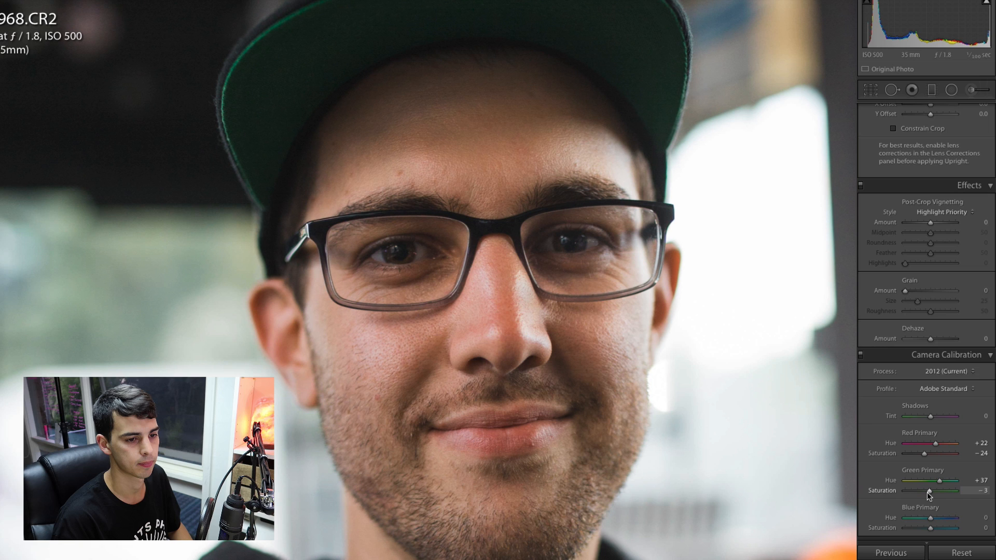
left_click_drag(927, 493, 925, 492)
left_click(560, 281)
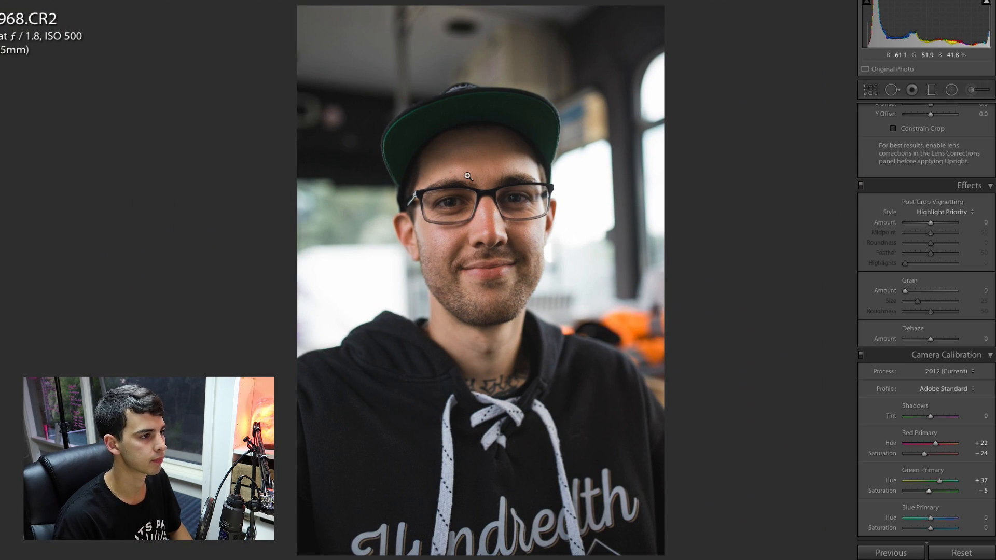
left_click(467, 176)
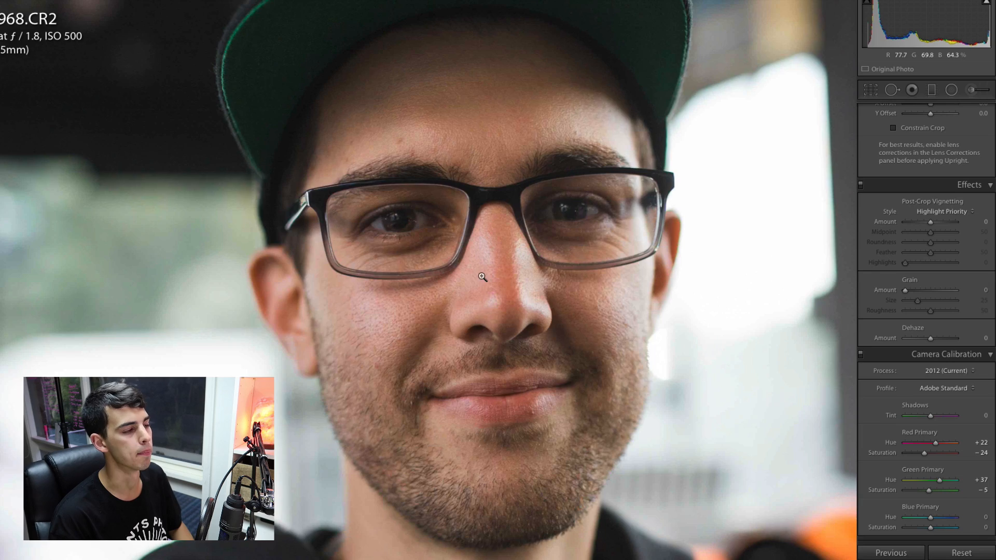
left_click(471, 273)
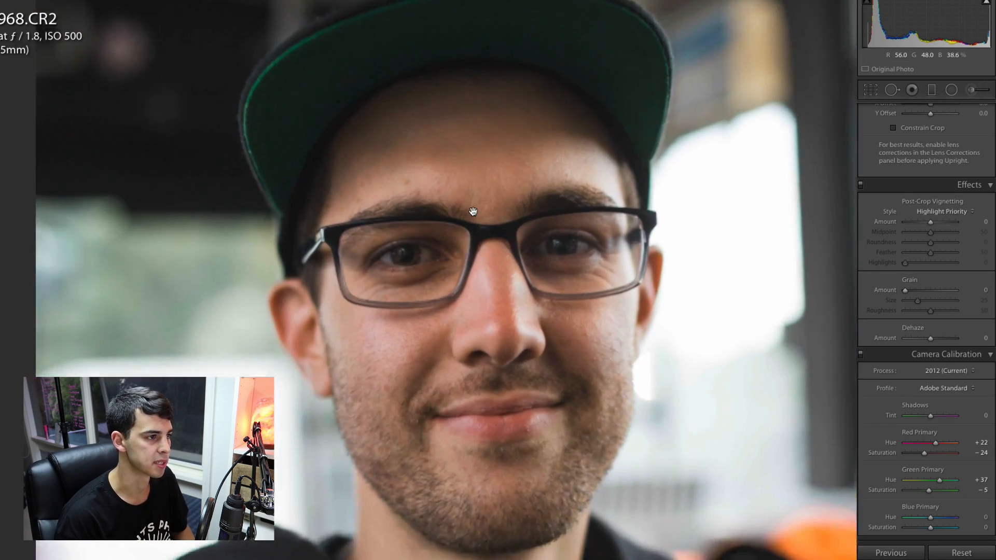
left_click(474, 215)
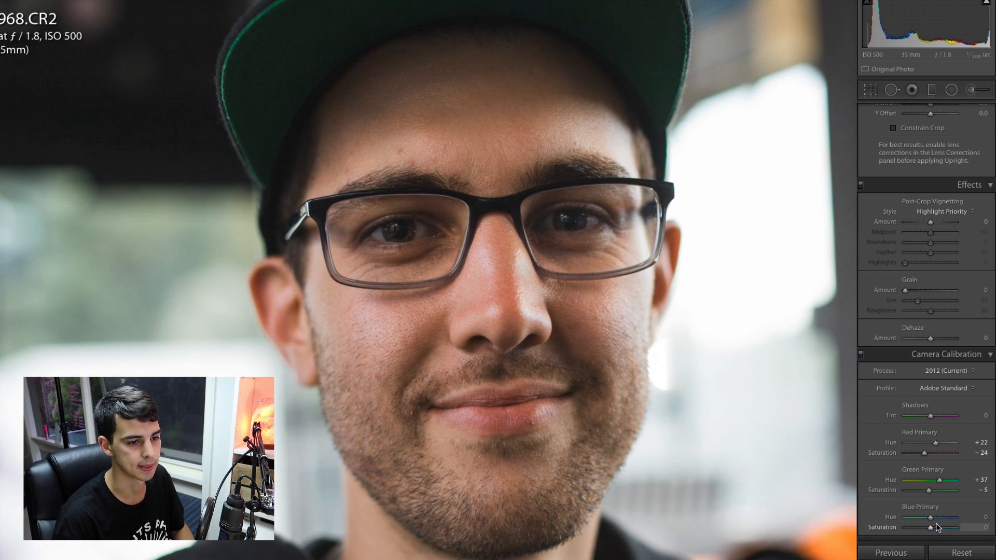
Step: Adjust the camera calibration's Blue Primary to Hue -10 and Saturation -27
mouse_move(935, 516)
left_mouse_down()
mouse_move(942, 520)
mouse_move(909, 518)
mouse_move(984, 521)
mouse_move(930, 522)
left_mouse_up()
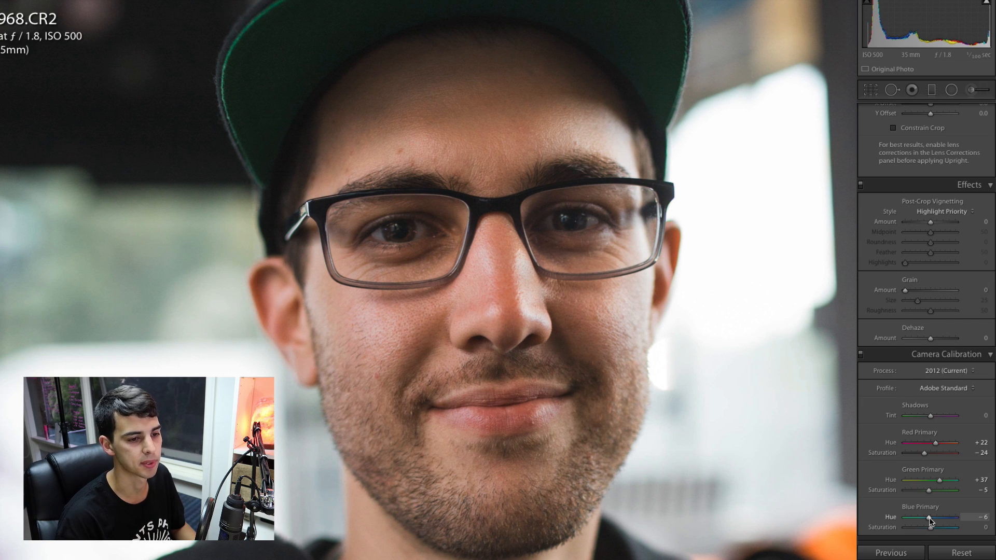
mouse_move(929, 519)
left_mouse_down()
mouse_move(938, 522)
mouse_move(918, 521)
mouse_move(953, 519)
mouse_move(926, 519)
left_mouse_up()
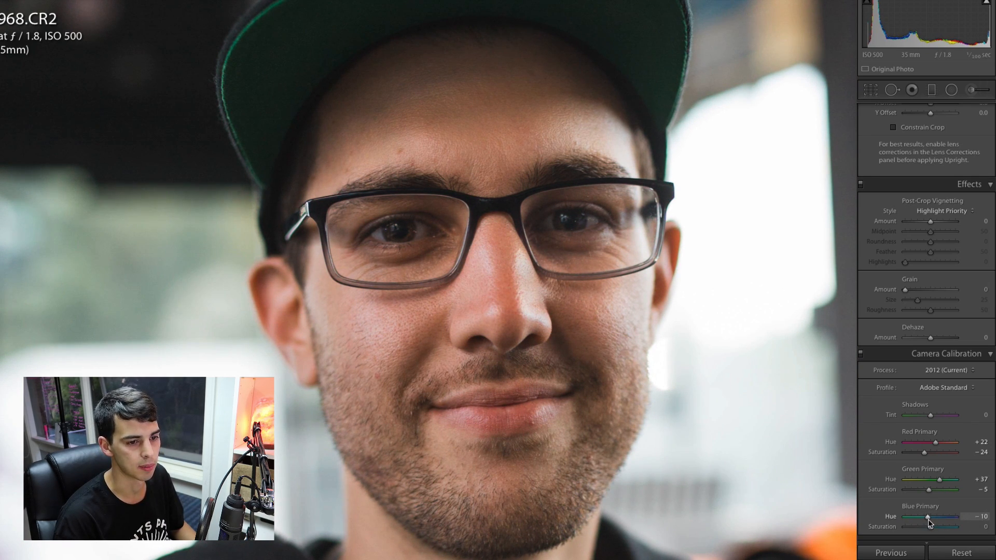
left_click_drag(929, 526, 924, 528)
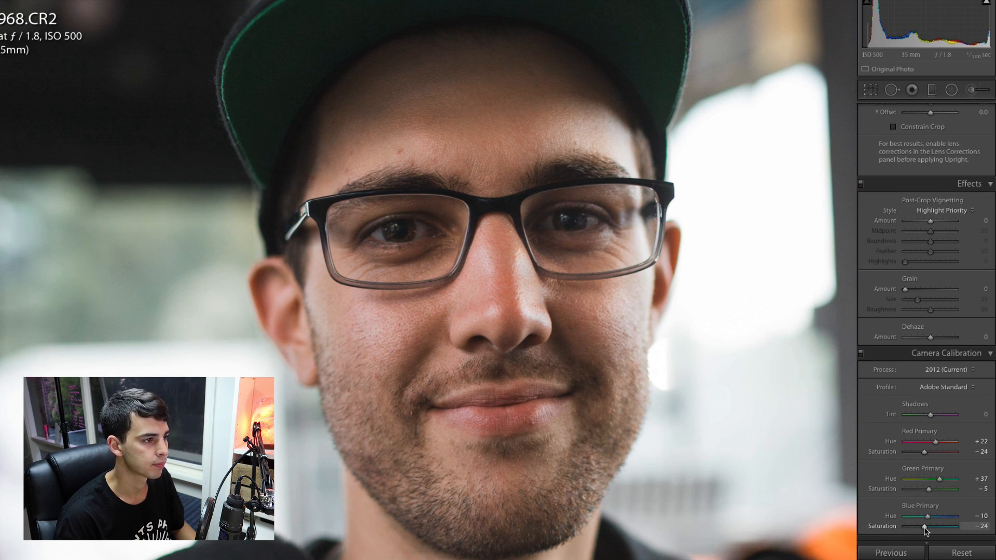
Step: Compare the calibrated portrait with its unedited version close up on the face, and review it in full view
left_click(508, 312)
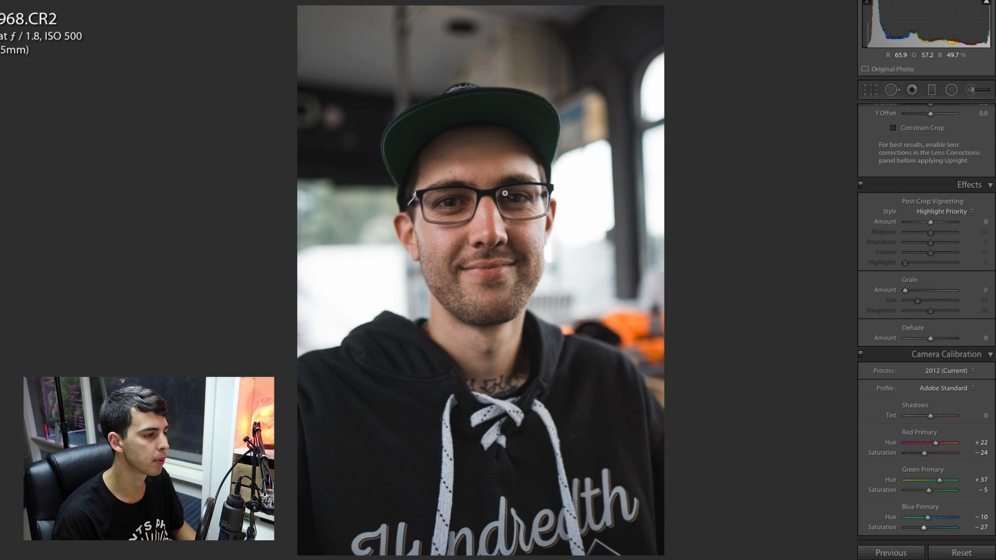
left_click(507, 300)
left_click(507, 299)
left_click(486, 217)
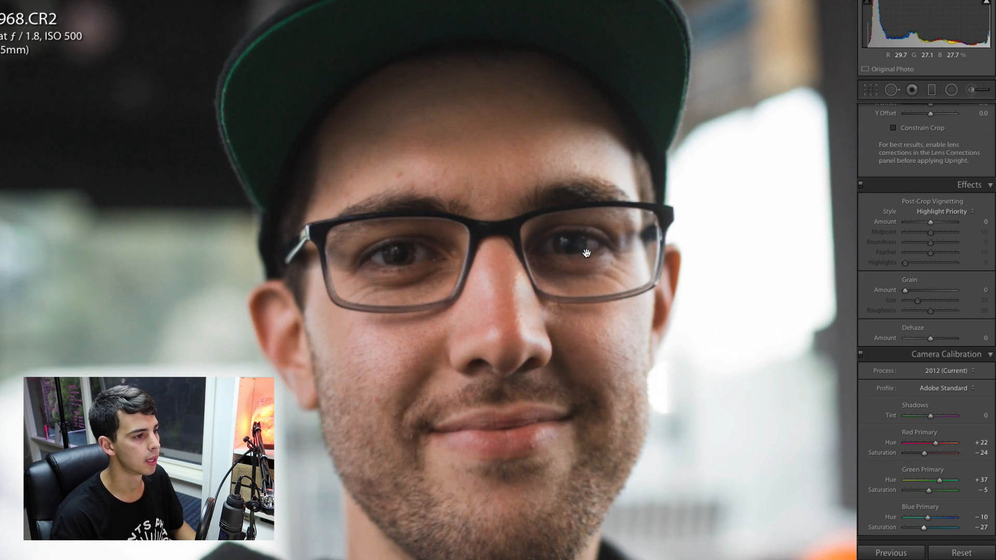
key("backslash")
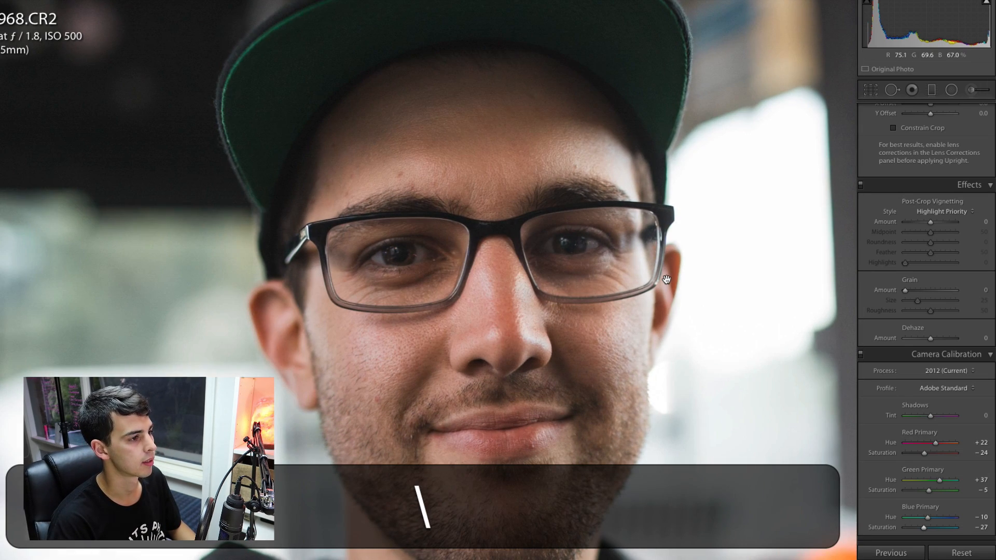
key("backslash")
key("backslash")
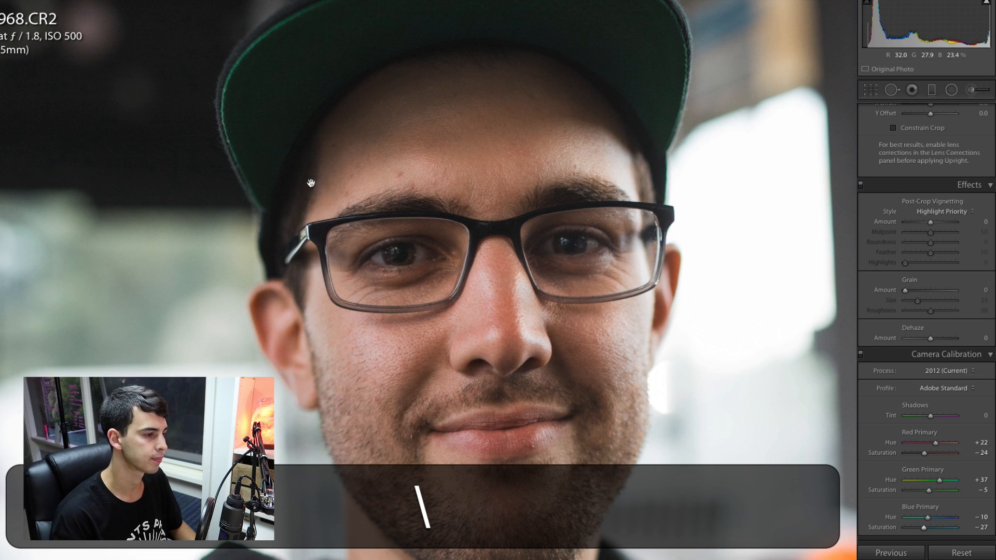
left_click(566, 280)
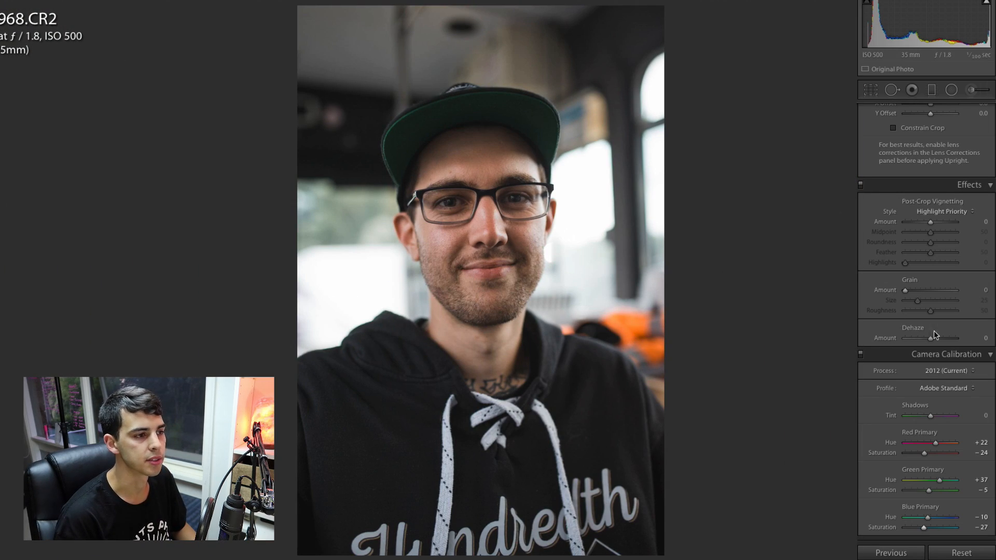
Step: Change the camera calibration profile to Camera Neutral and check the face close up
scroll(934, 331, "up", 15)
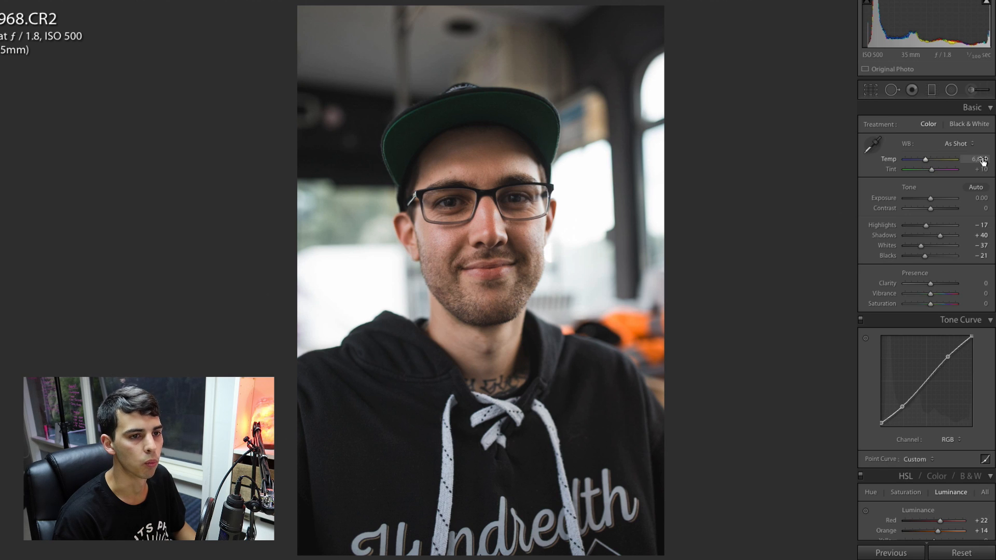
scroll(959, 323, "down", 15)
left_click(944, 388)
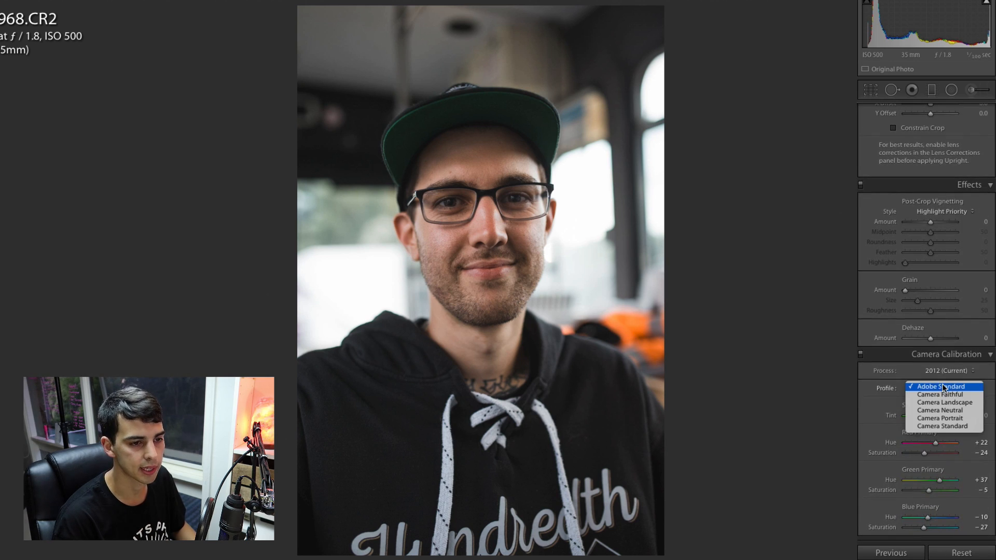
left_click(954, 411)
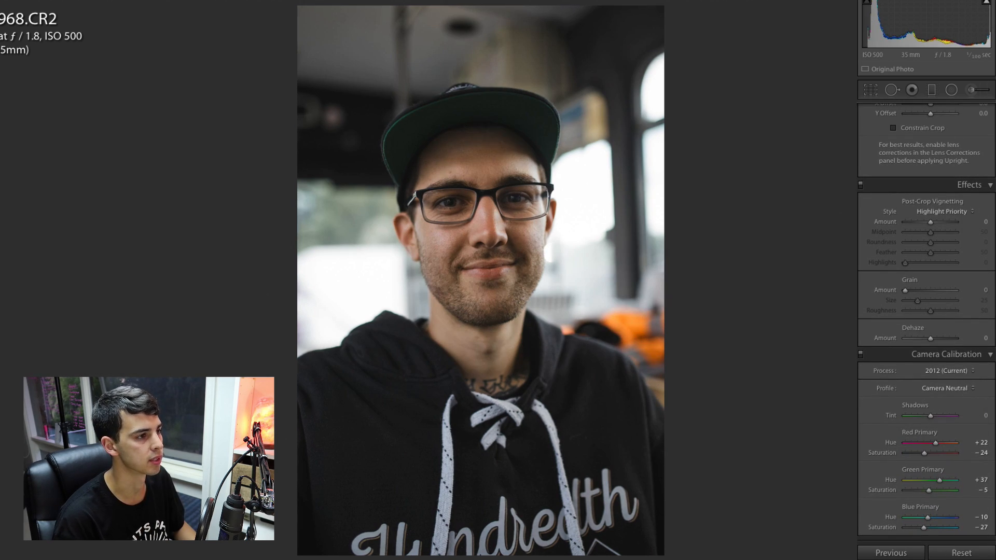
left_click(470, 161)
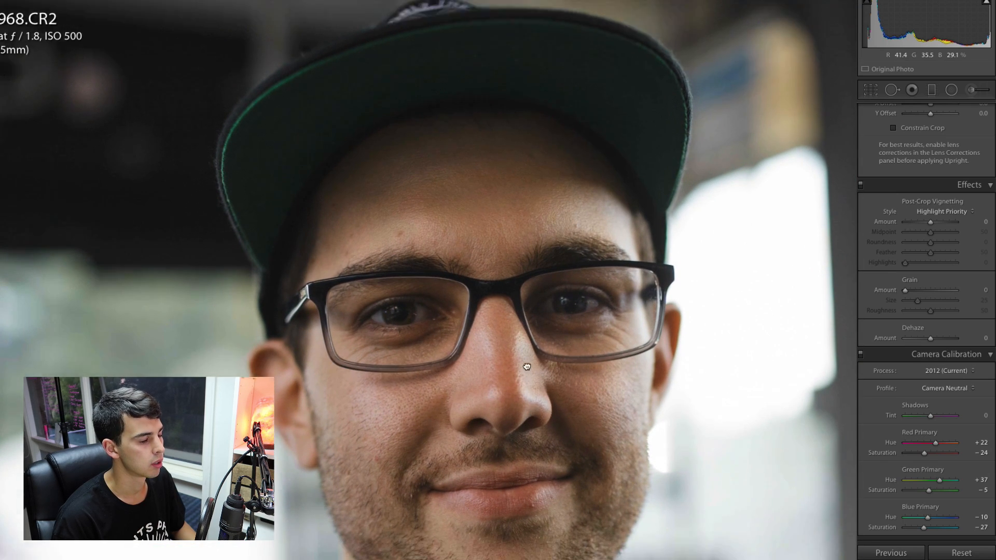
Step: Switch the camera calibration profile to Adobe Standard, change it to Camera Portrait, and check the face close up
left_click_drag(527, 366, 521, 291)
left_click(516, 275)
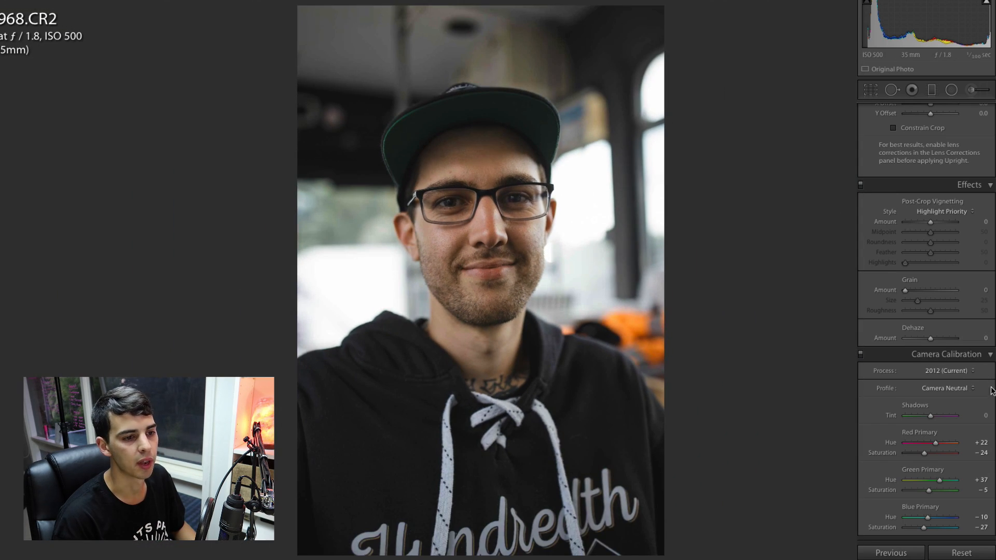
left_click(940, 388)
left_click(952, 363)
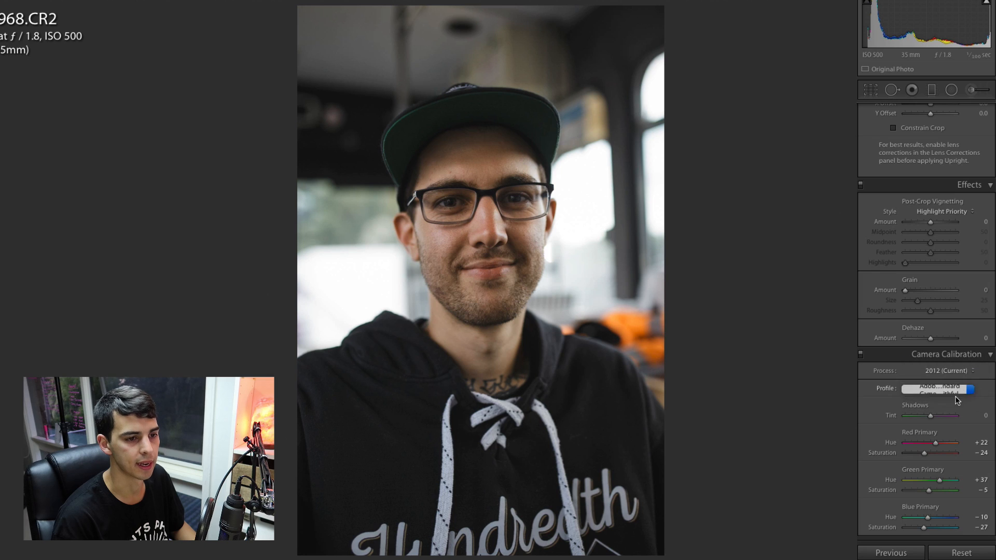
left_click(954, 387)
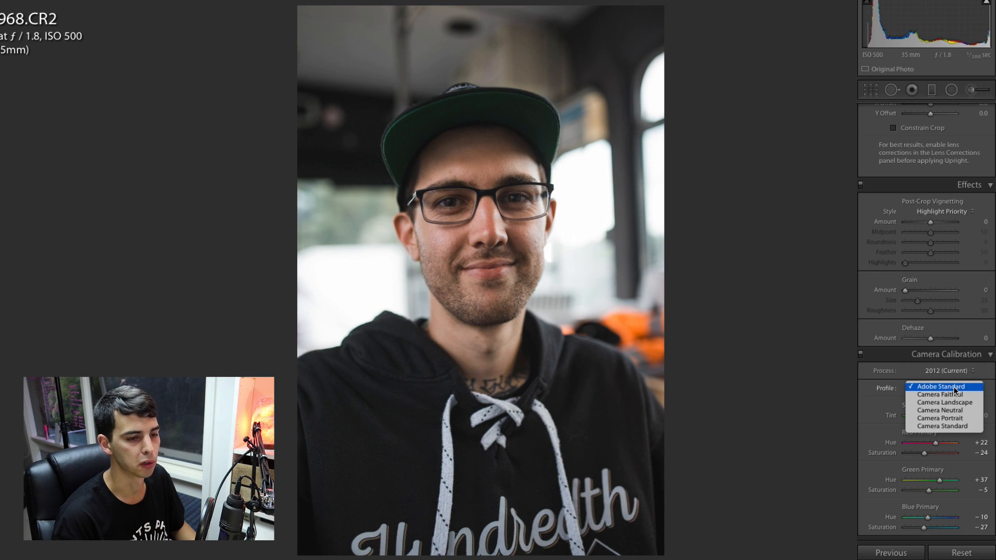
left_click(954, 419)
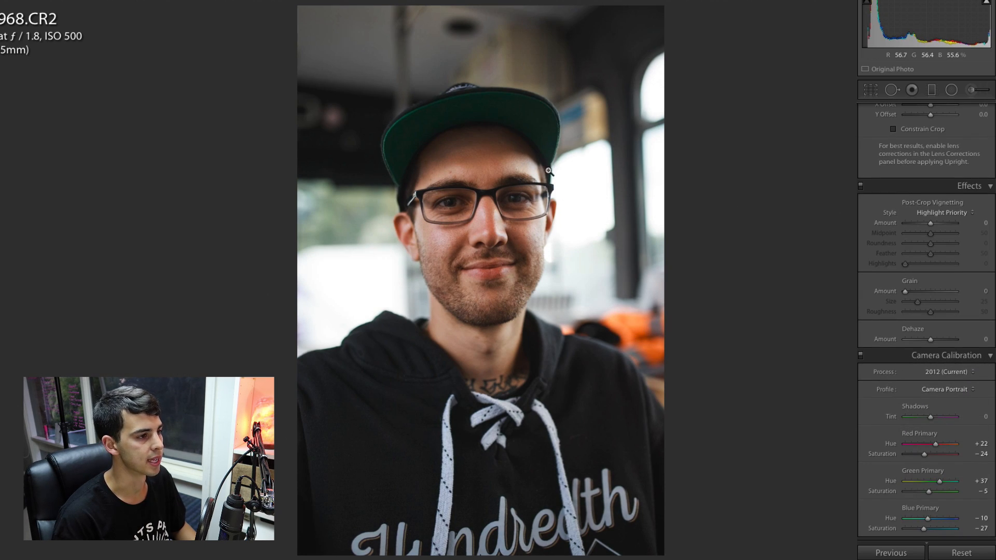
left_click(515, 218)
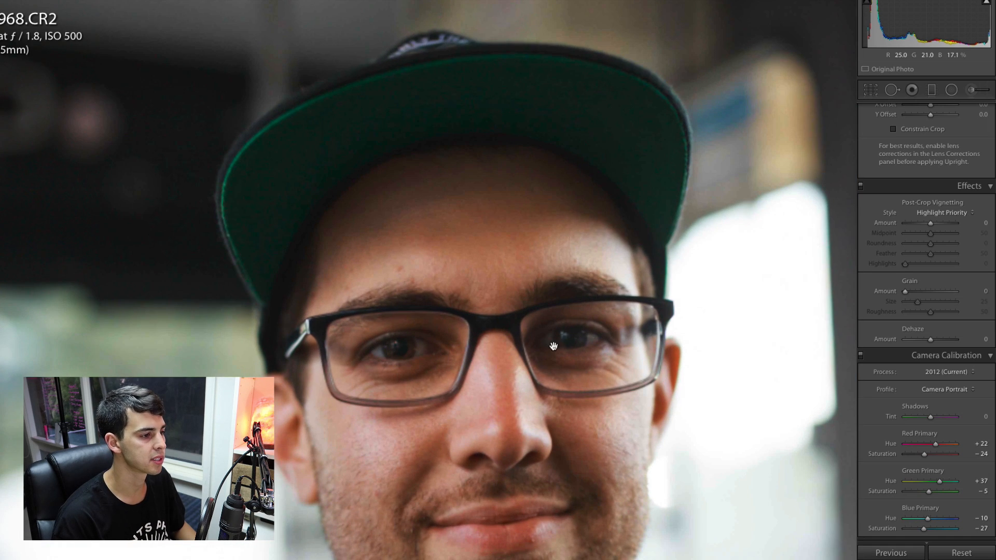
Step: Lower the camera calibration's Red Primary Saturation to -47 and check the face close up
left_click(563, 222)
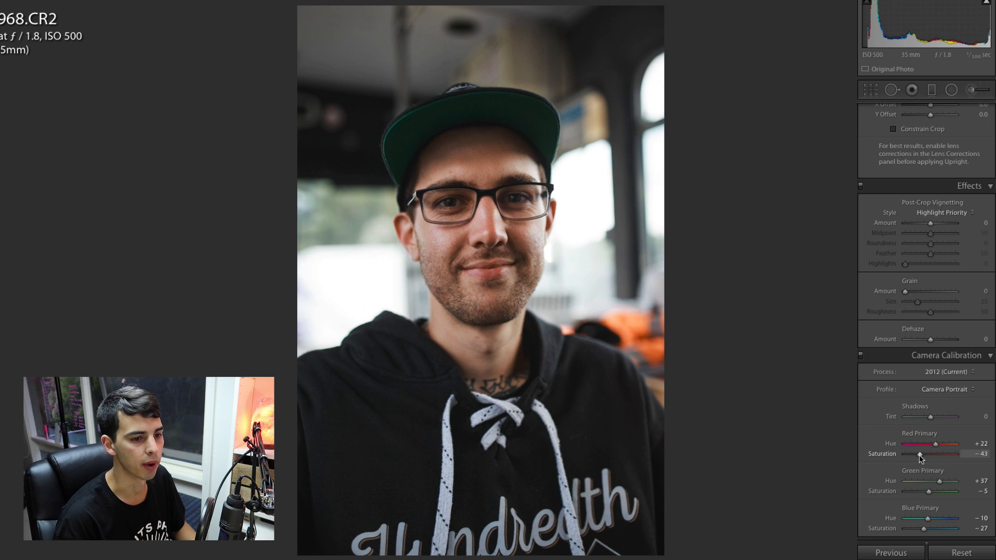
left_click(521, 204)
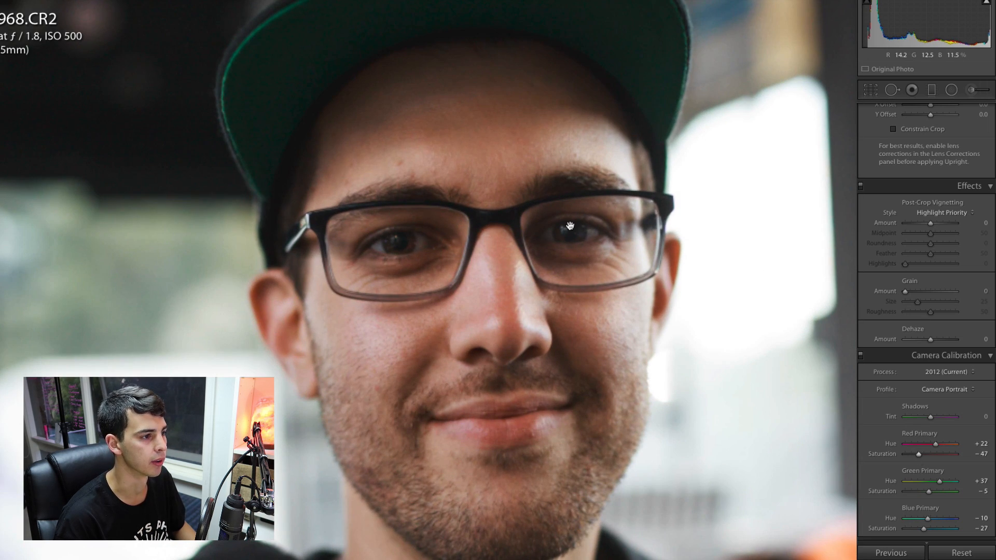
left_click(542, 228)
Step: Warm the white balance by raising Temp to 6,650, checking the face close up at 6,450
scroll(945, 254, "up", 15)
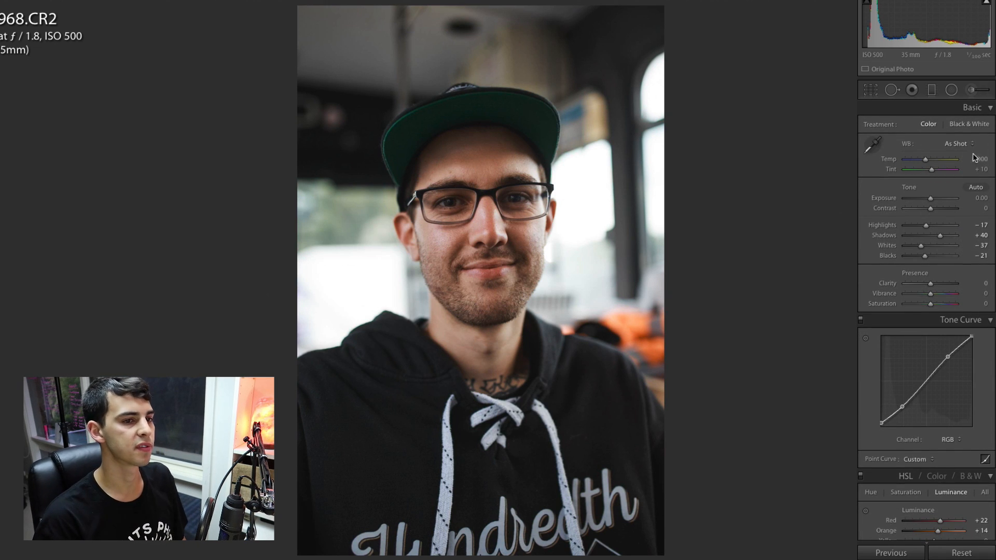
left_click(979, 159)
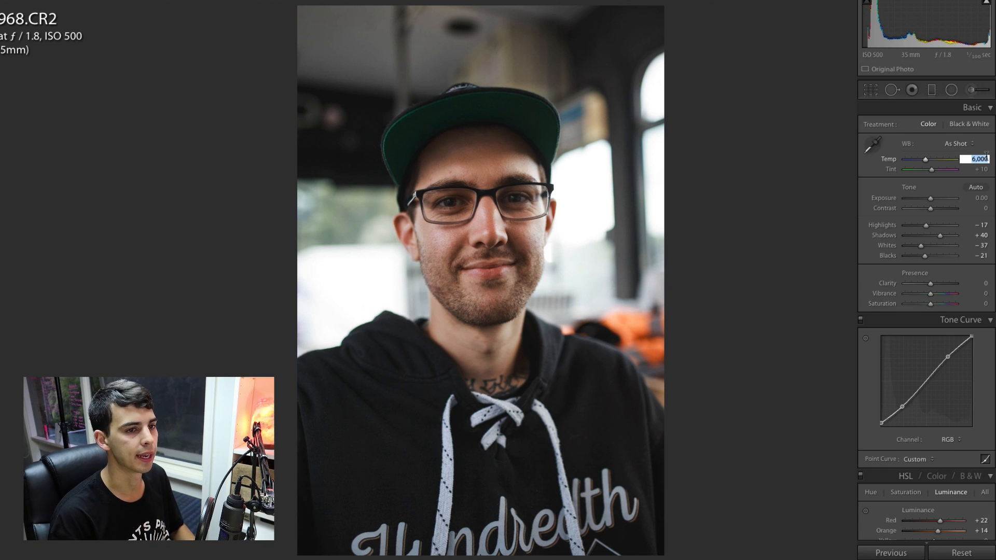
key("Up")
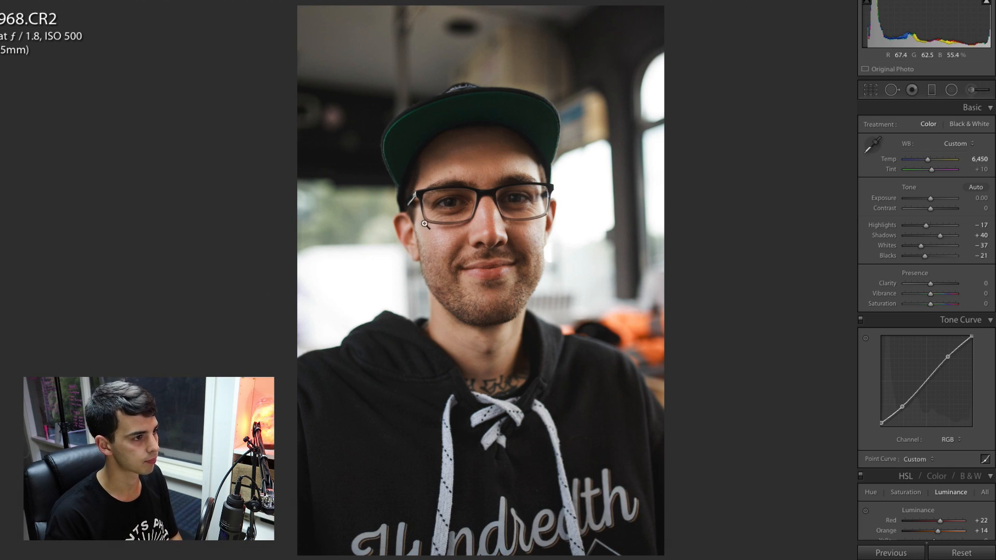
left_click(485, 219)
left_click(524, 282)
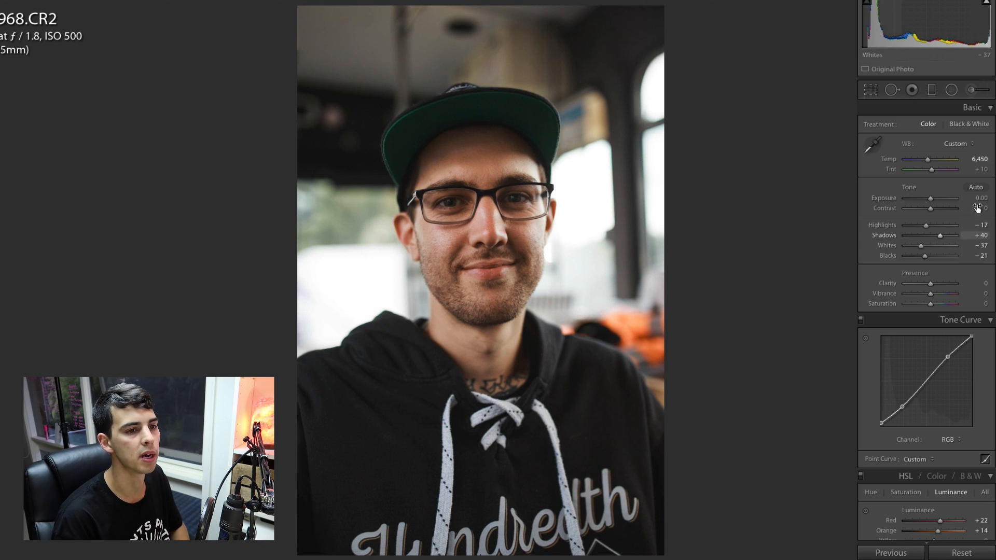
left_click(980, 158)
key("Up")
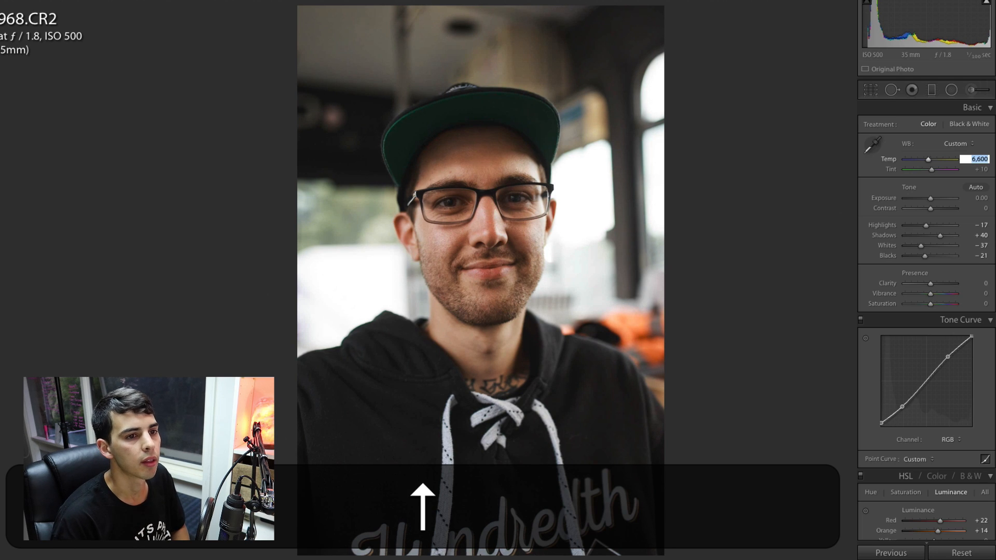
key("Down")
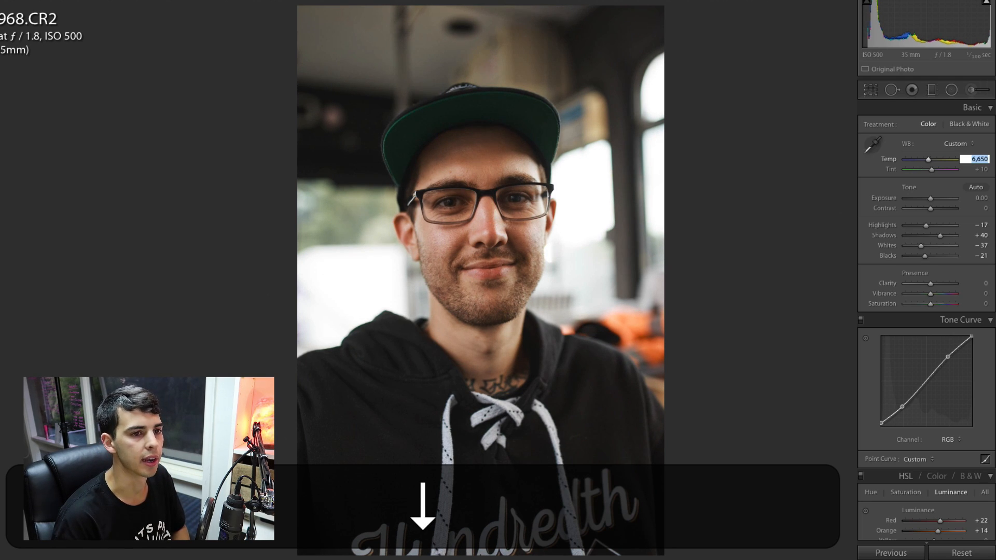
key("Return")
Step: Lower the white balance Tint to +4 and compare the portrait with its unedited version
left_click(978, 169)
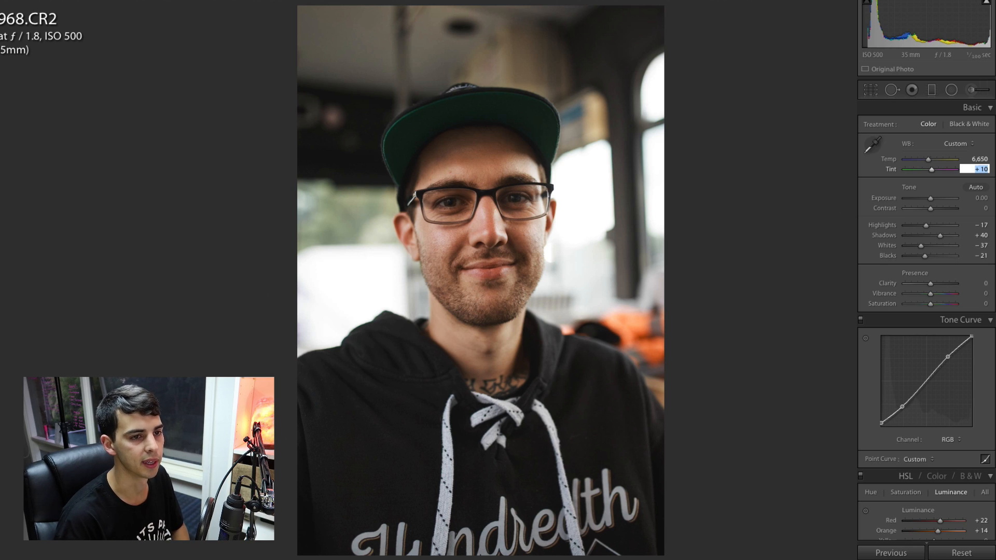
key("Down")
key("Down")
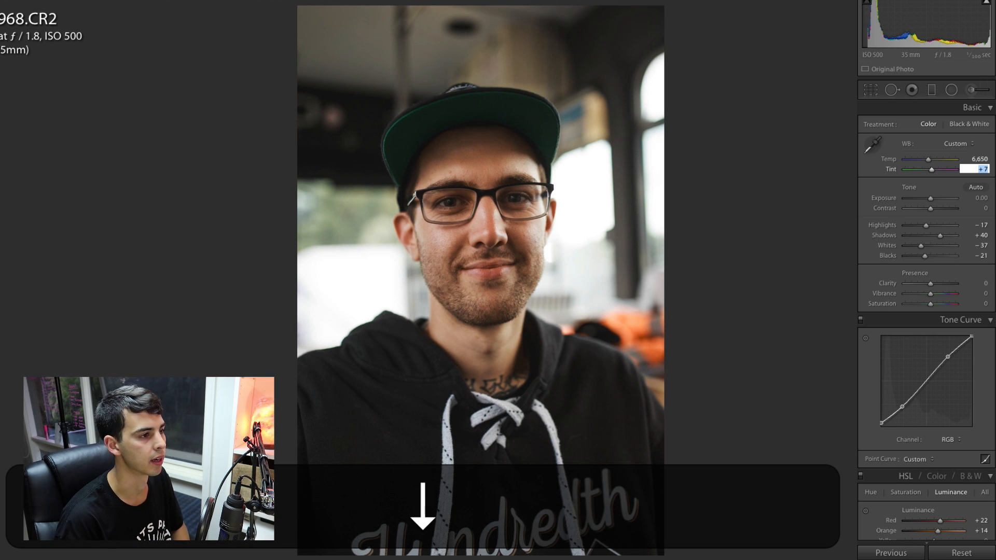
key("Down")
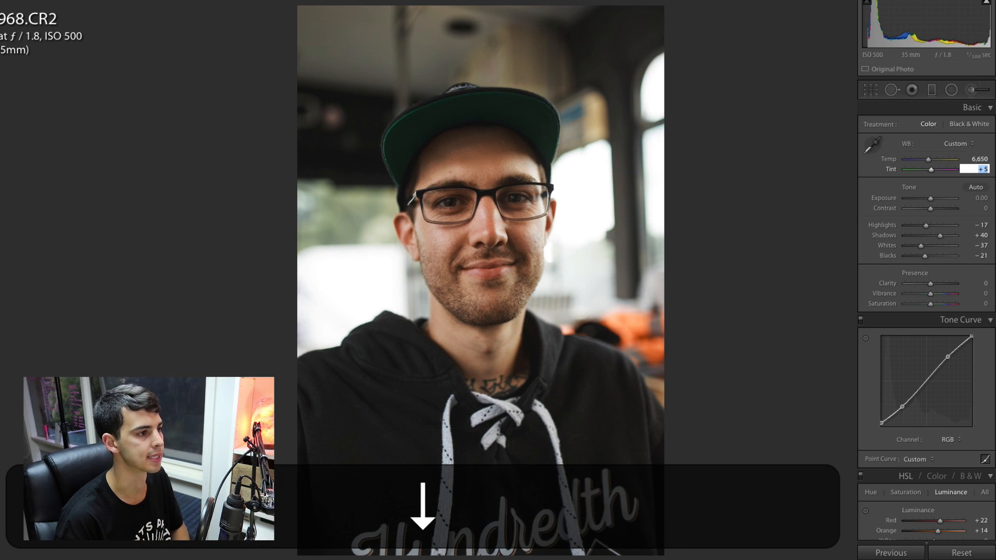
key("Return")
key("backslash")
key("backslash")
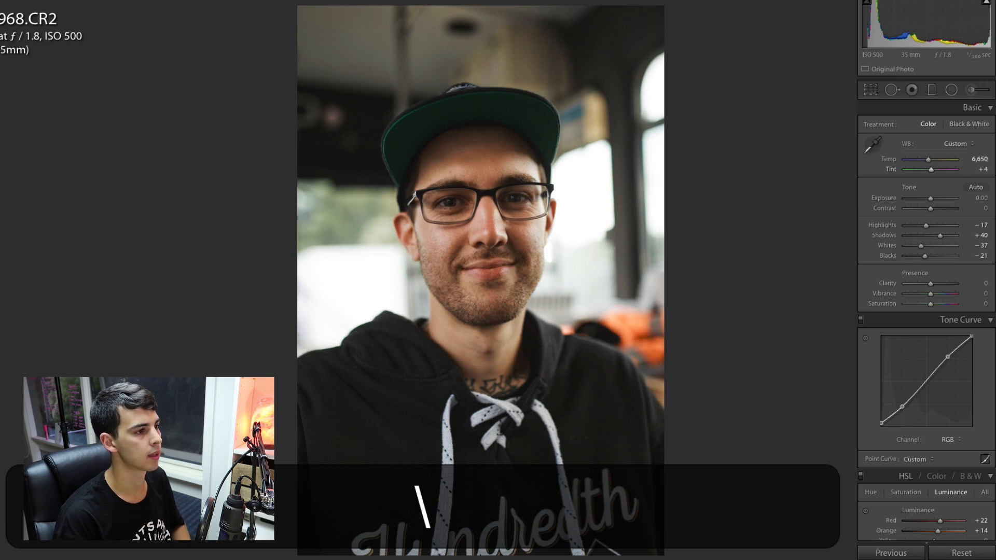
Step: Raise the portrait's Exposure to +0.20 in the basic tone settings
scroll(921, 213, "down", 15)
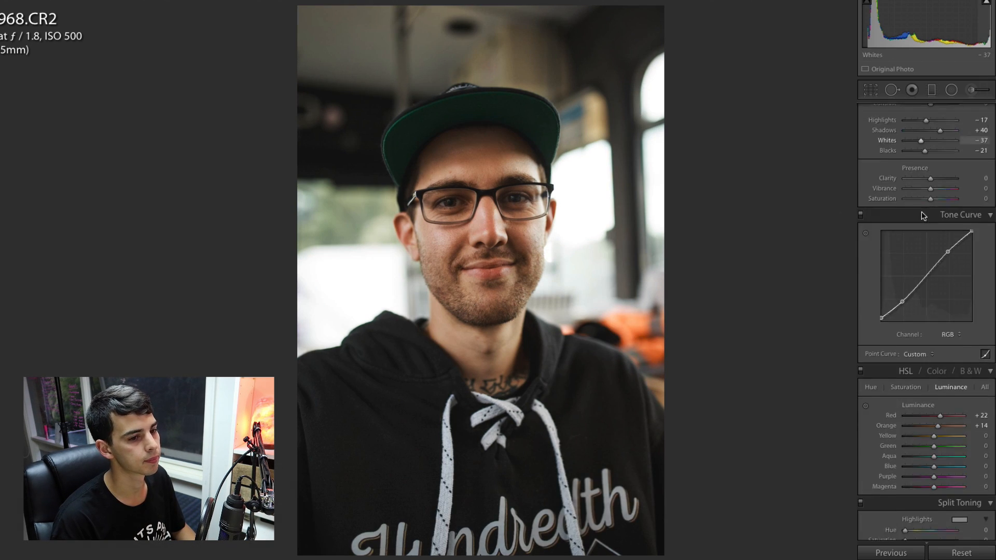
scroll(922, 213, "up", 15)
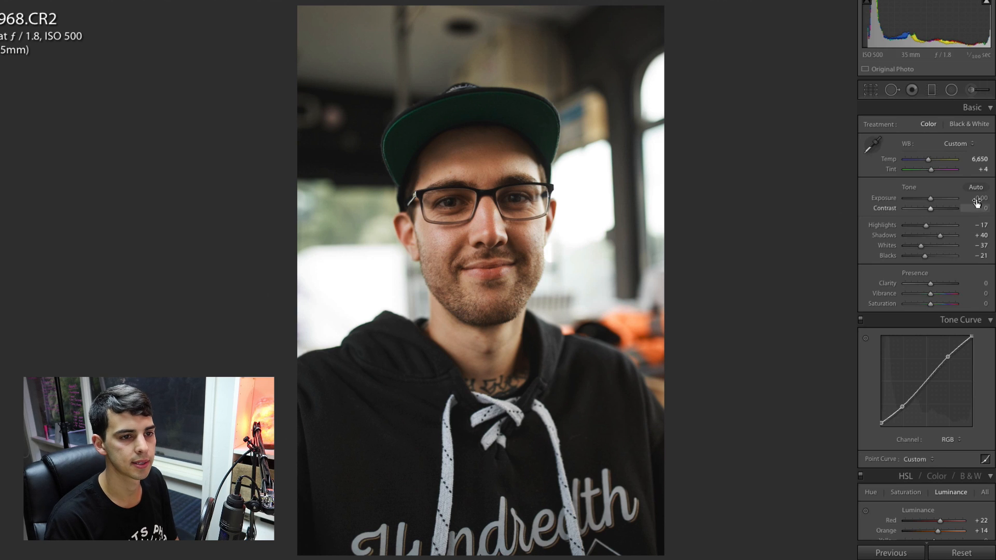
left_click(979, 198)
key("Up")
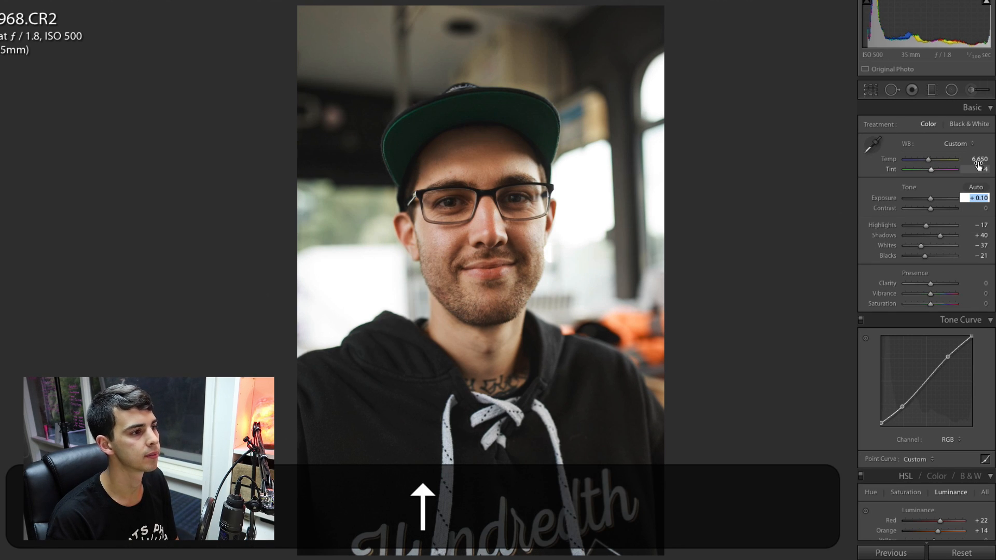
key("Up")
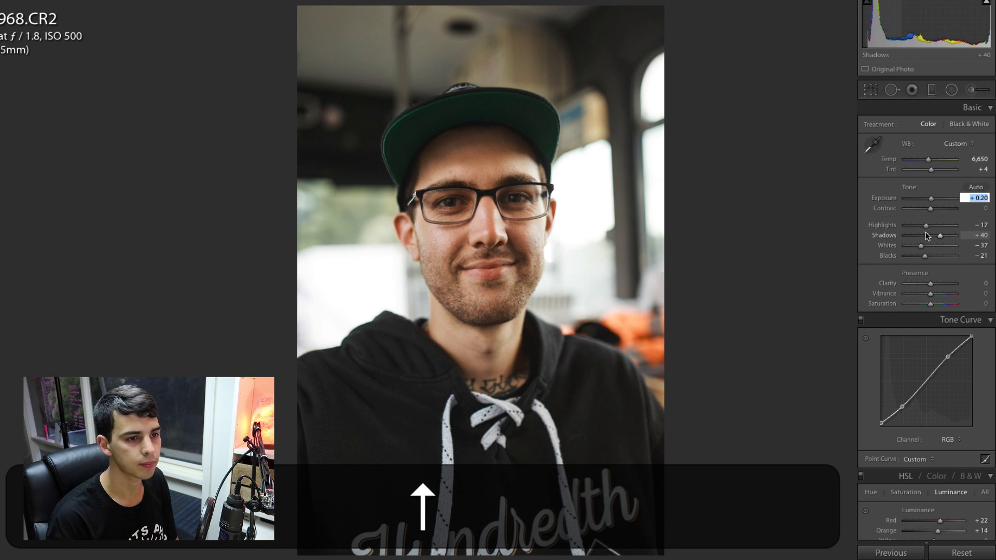
Step: Lower Highlights to -33, compare the portrait with its unedited version and check the face close up
left_click_drag(925, 227, 924, 226)
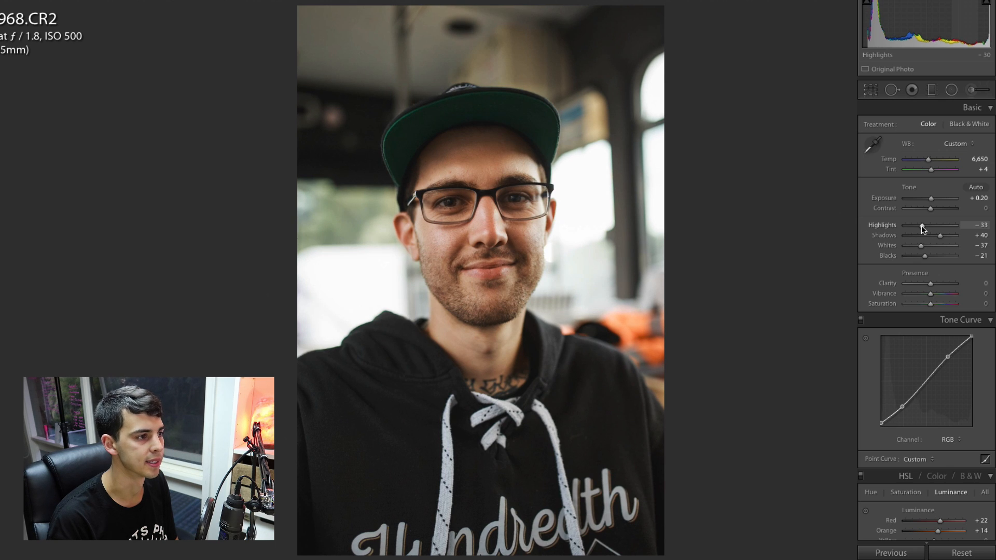
key("backslash")
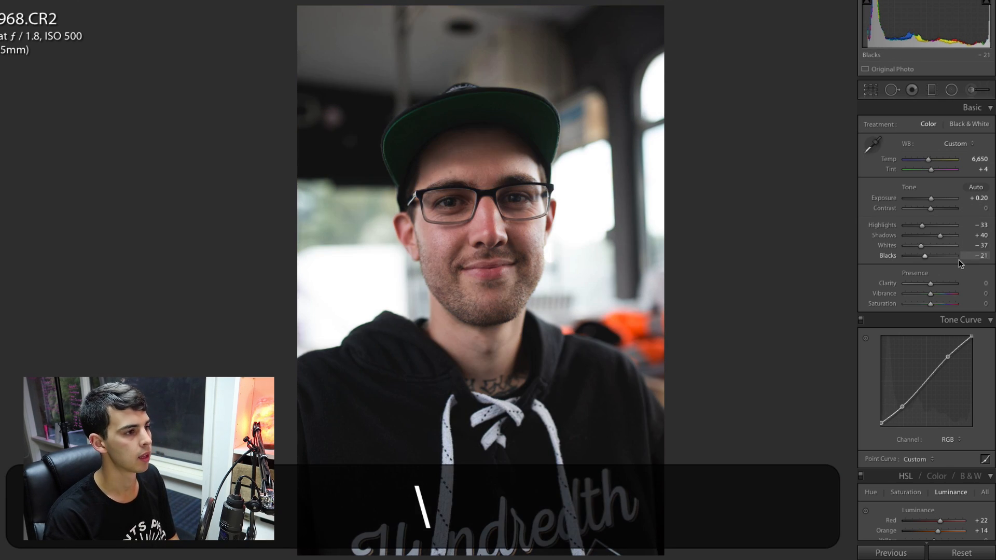
left_click(464, 154)
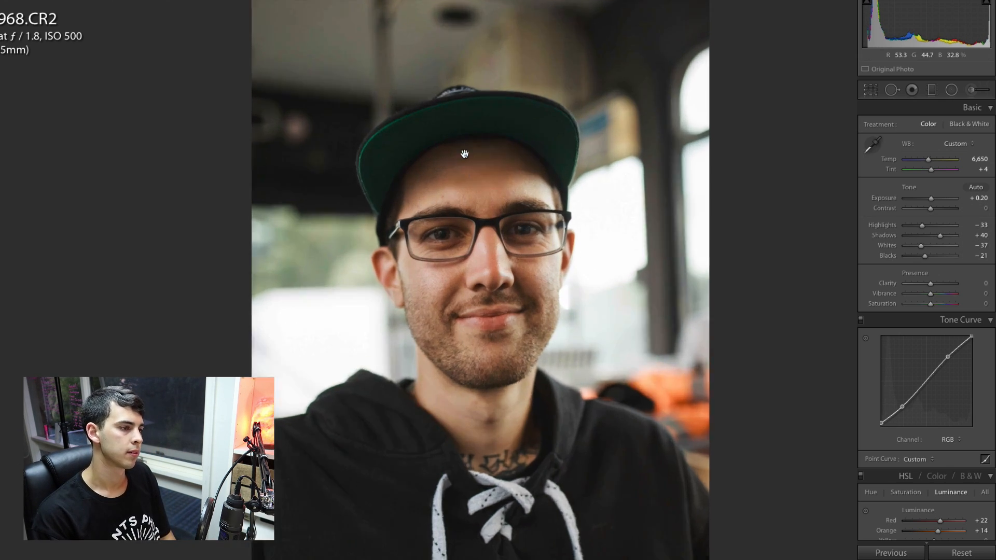
left_click_drag(511, 398, 503, 206)
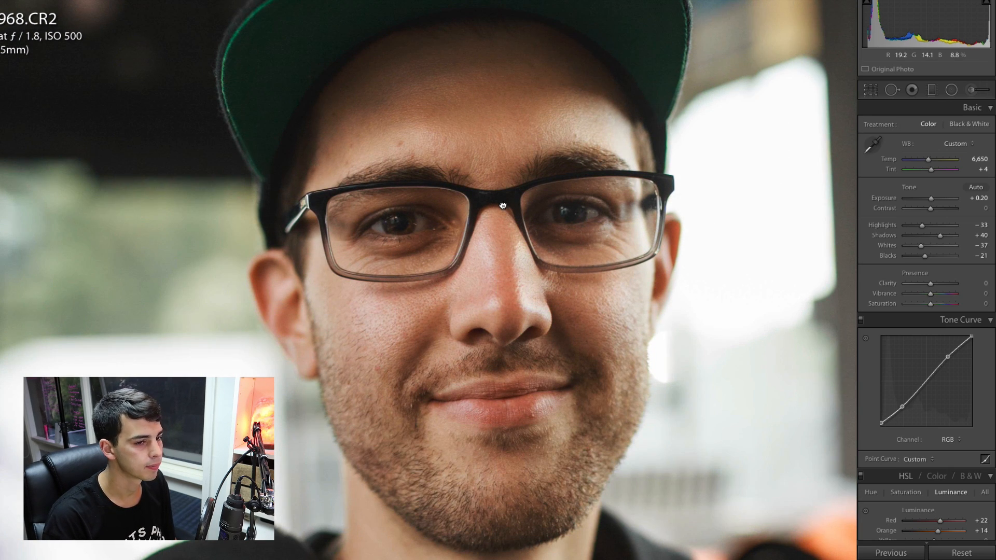
left_click(502, 206)
Step: Enable Remove Chromatic Aberration in the lens corrections
scroll(926, 382, "down", 10)
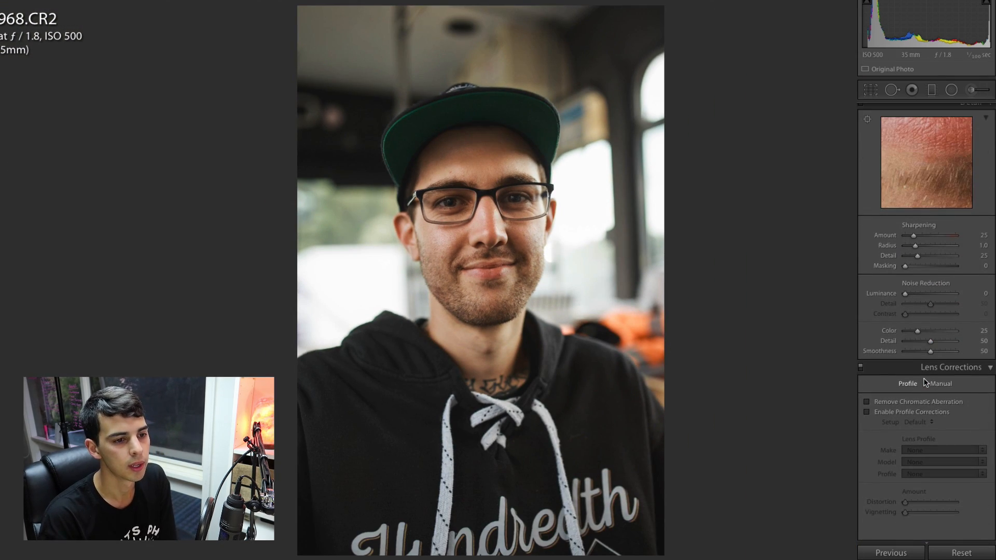
scroll(924, 368, "down", 5)
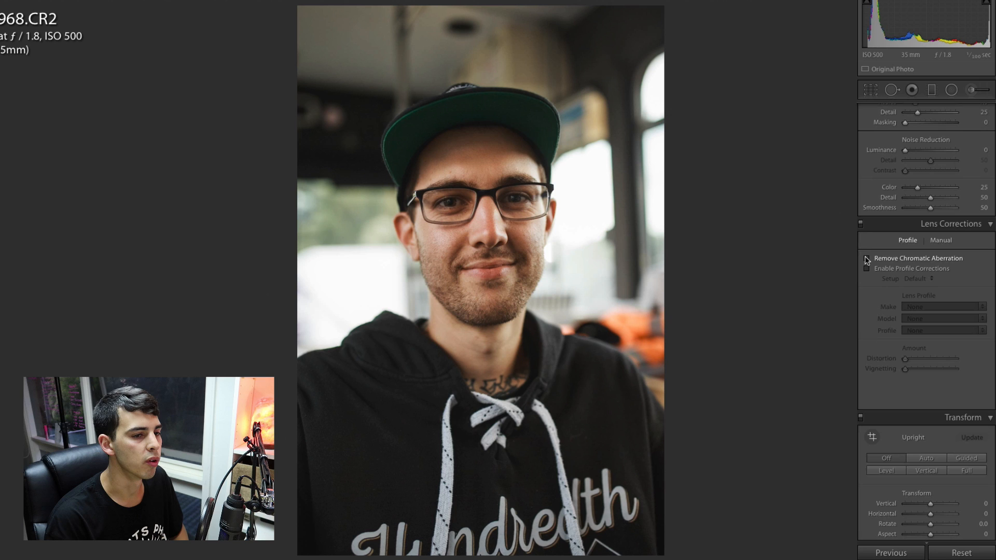
left_click(867, 258)
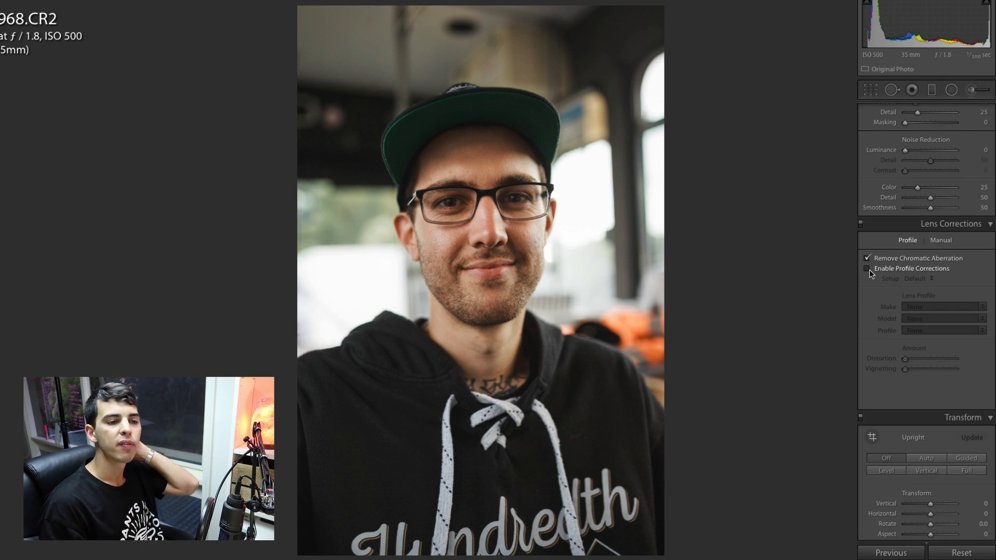
Step: Try the Sigma 35mm profile corrections by switching them on and off repeatedly to compare, and leave them disabled
scroll(870, 270, "up", 1)
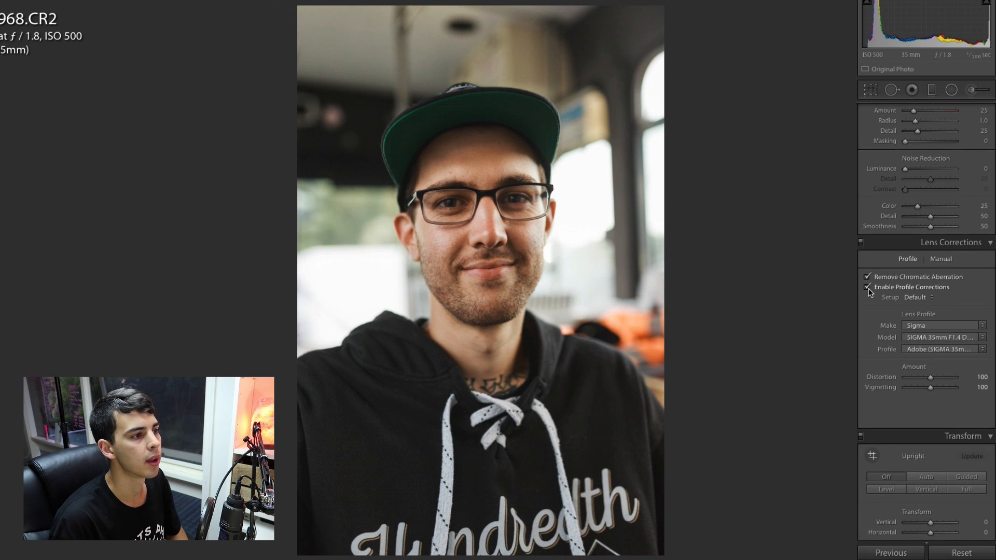
left_click(867, 288)
left_click(868, 288)
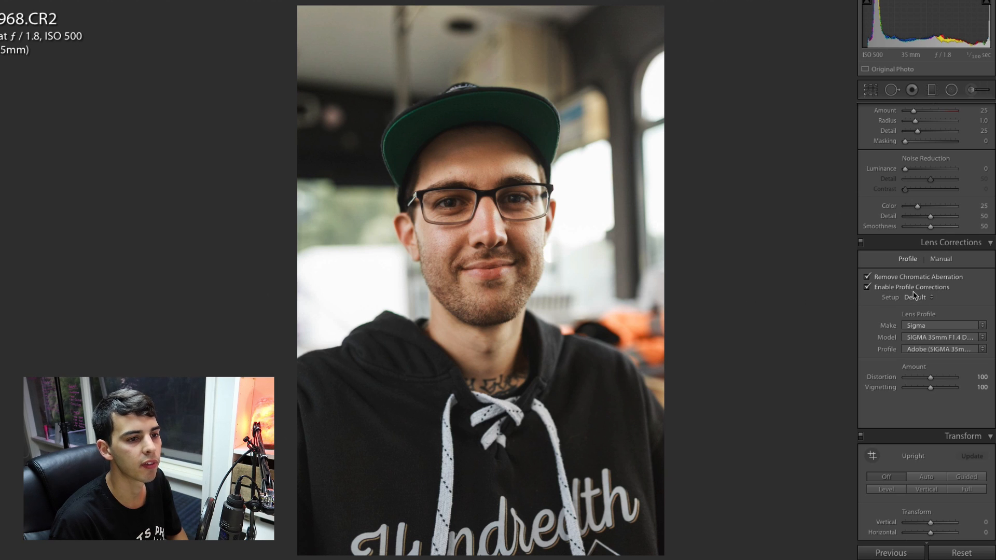
left_click(867, 288)
left_click(867, 288)
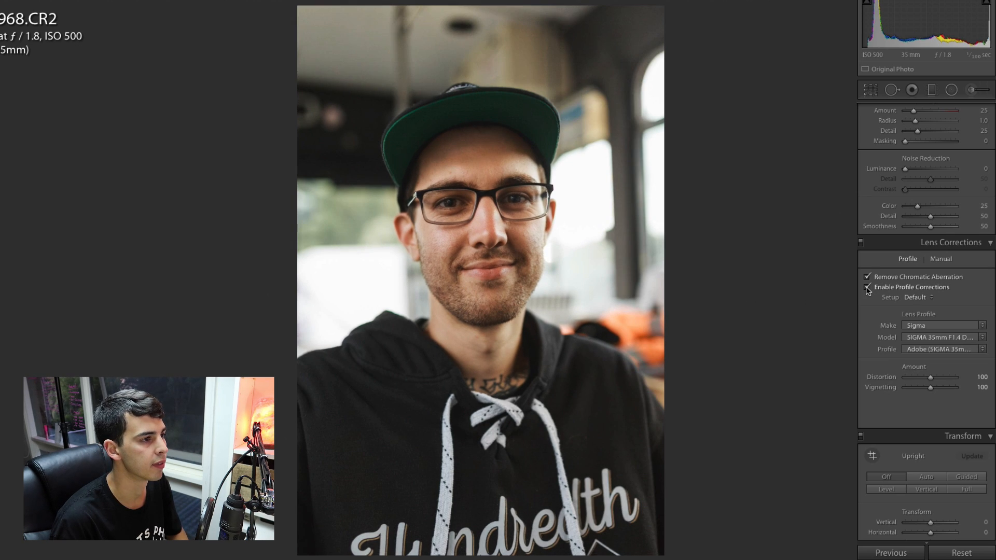
left_click(868, 288)
left_click(867, 288)
left_click(868, 288)
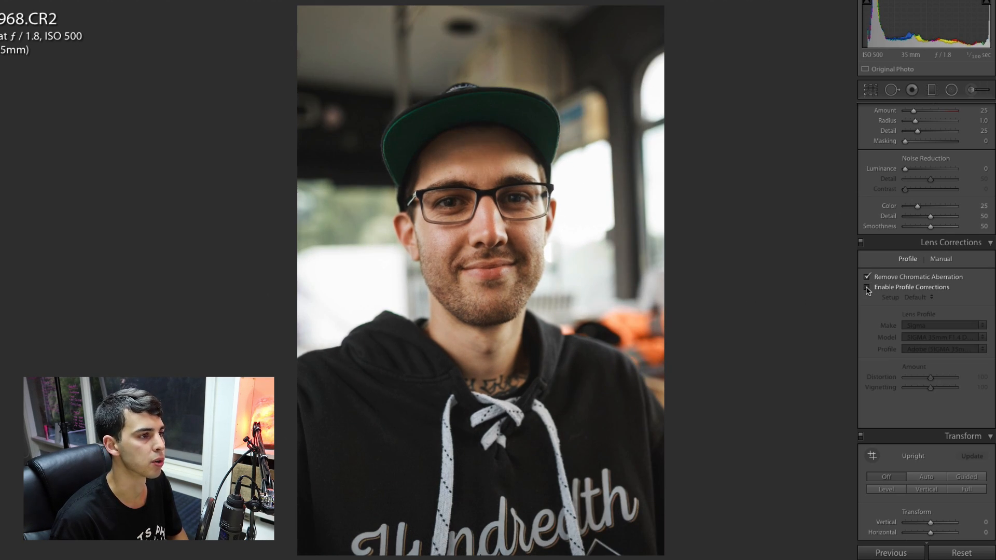
left_click(867, 288)
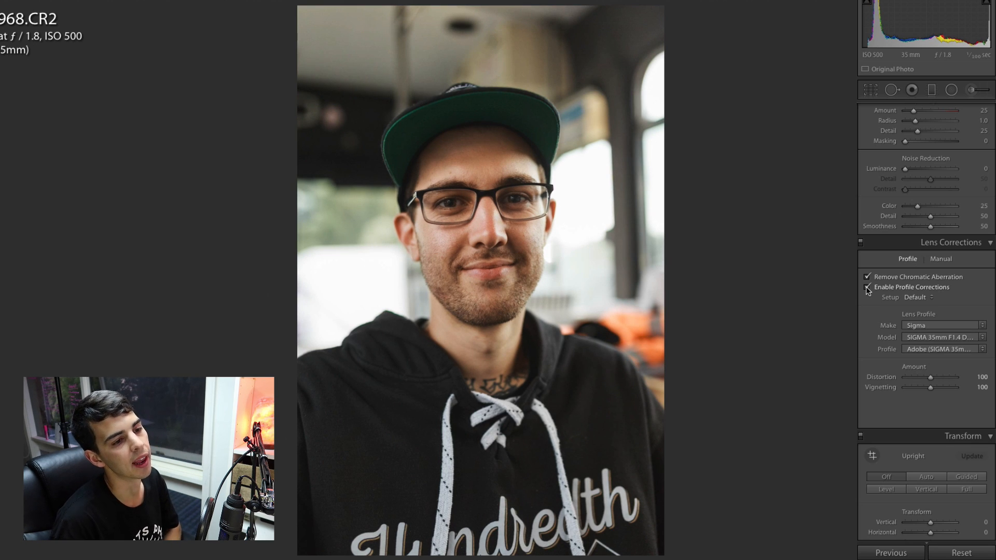
left_click(866, 287)
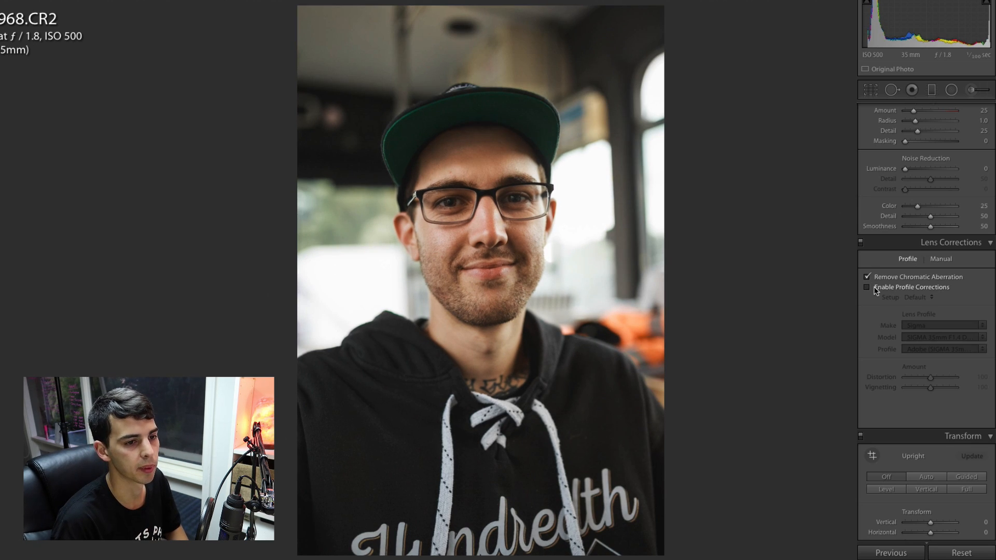
scroll(901, 328, "down", 15)
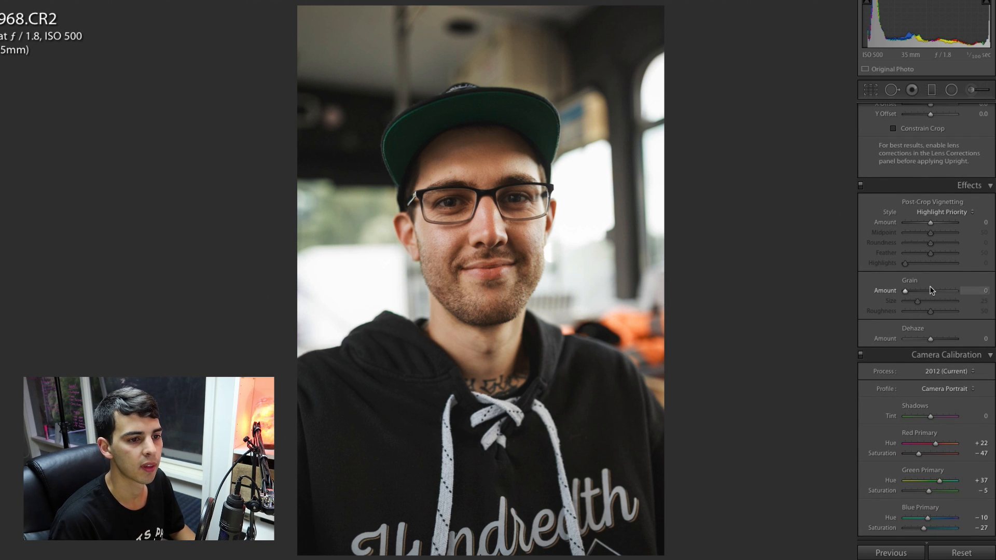
Step: Sharpen the portrait in the detail settings with Amount 82, Radius 1.3, Detail 48 and Masking 75
scroll(929, 287, "up", 15)
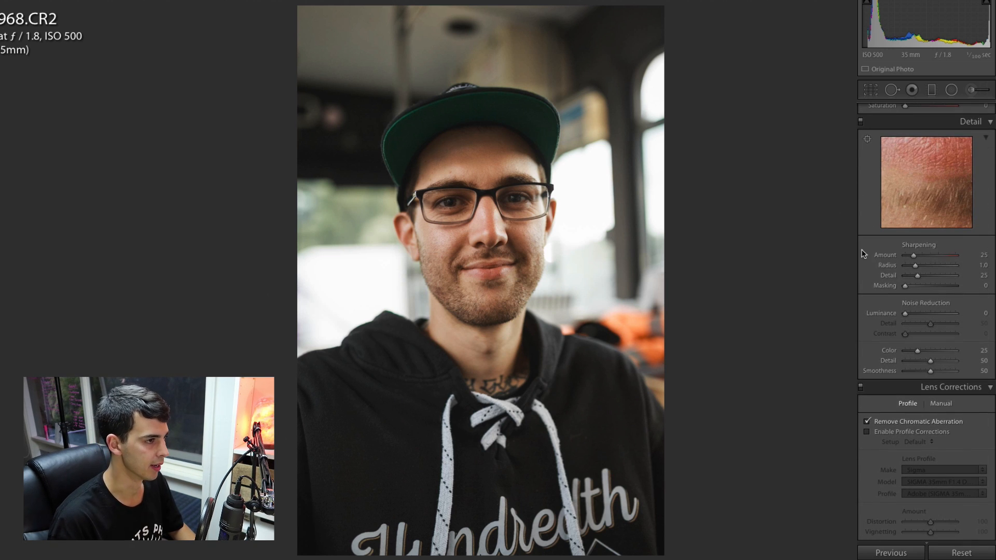
left_click(573, 262)
left_click_drag(567, 422, 582, 337)
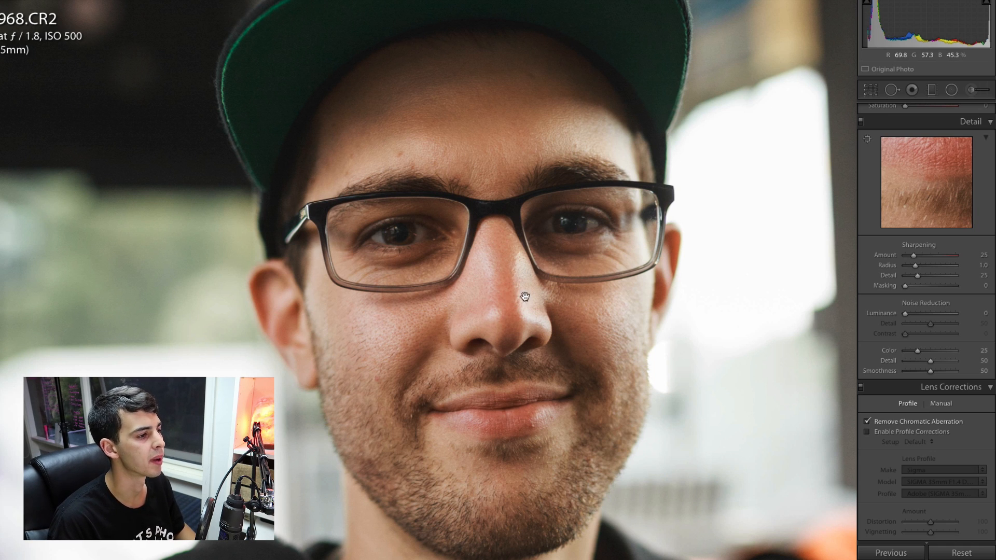
left_click_drag(525, 297, 488, 280)
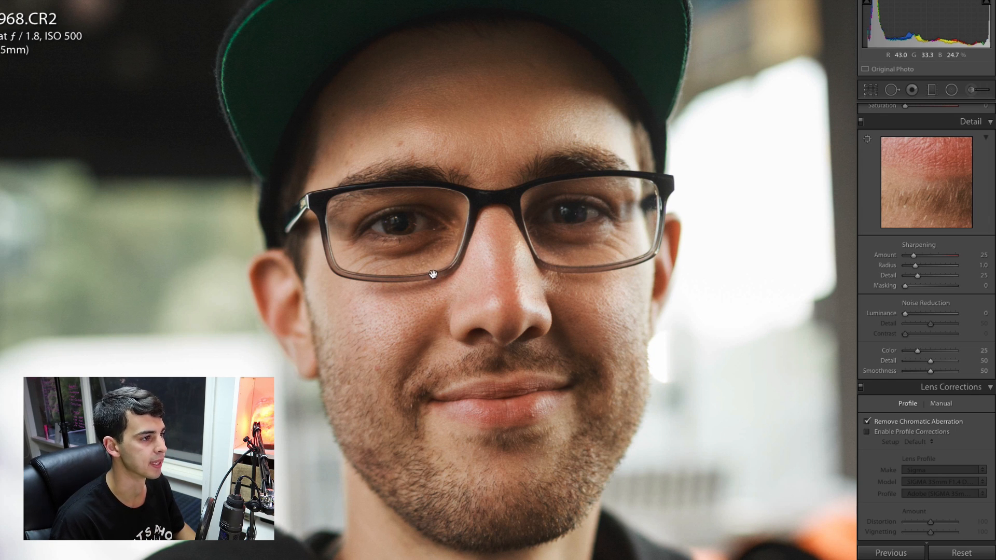
left_click(438, 295)
left_click(449, 205)
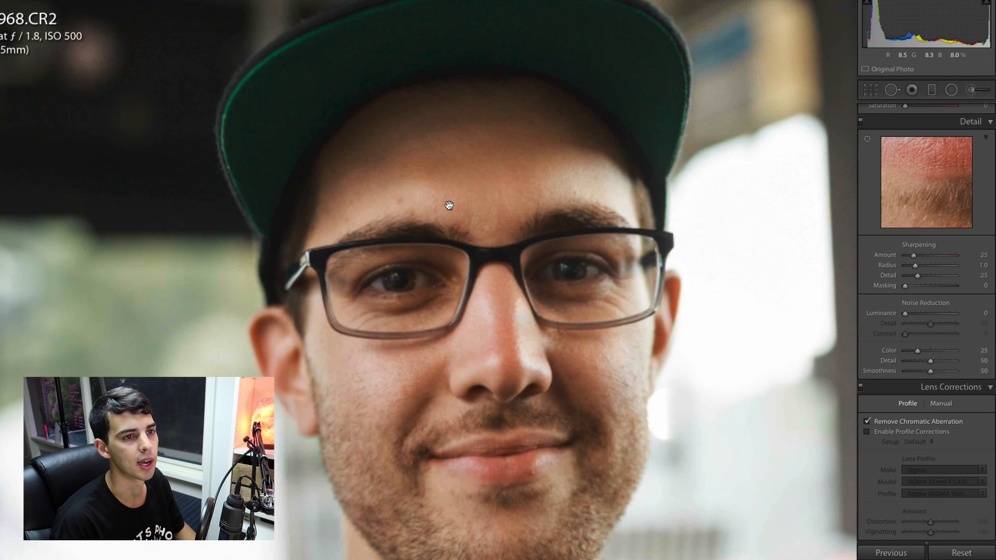
left_click(516, 289)
left_click(524, 290)
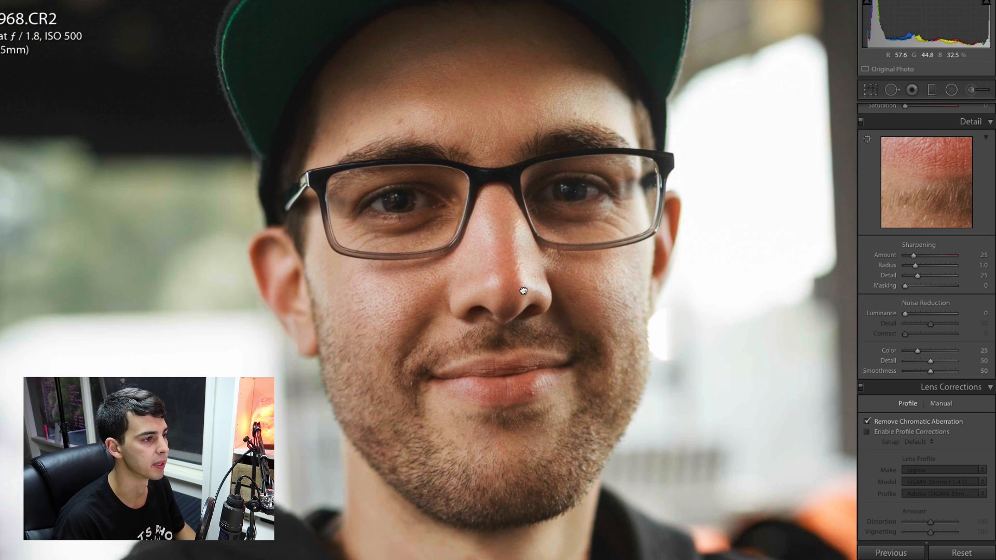
left_click_drag(523, 290, 525, 300)
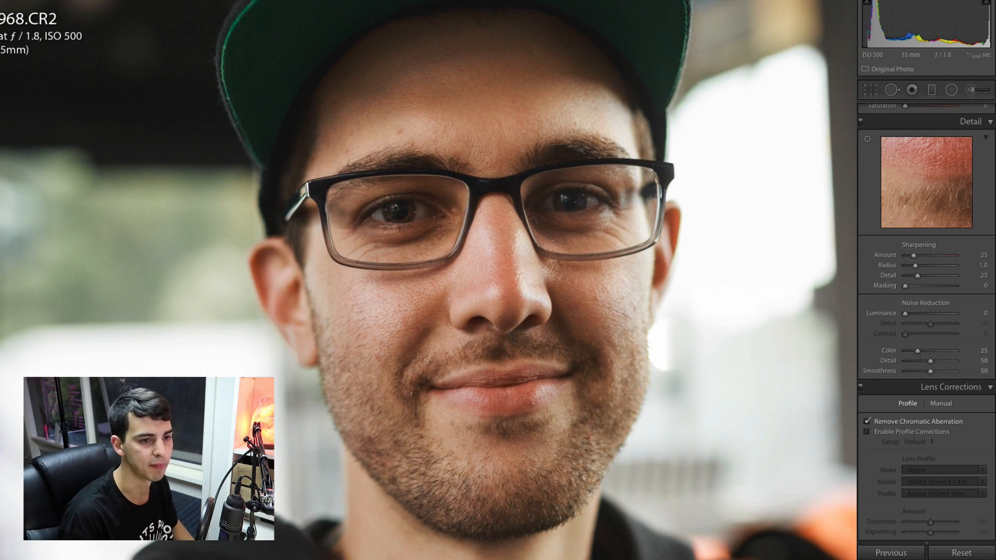
key("alt")
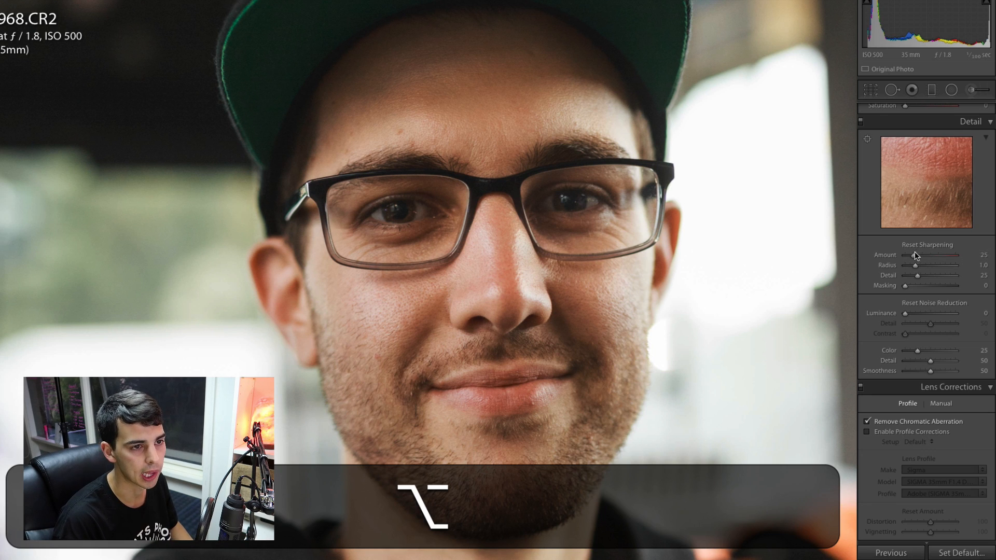
left_click_drag(915, 252, 943, 286)
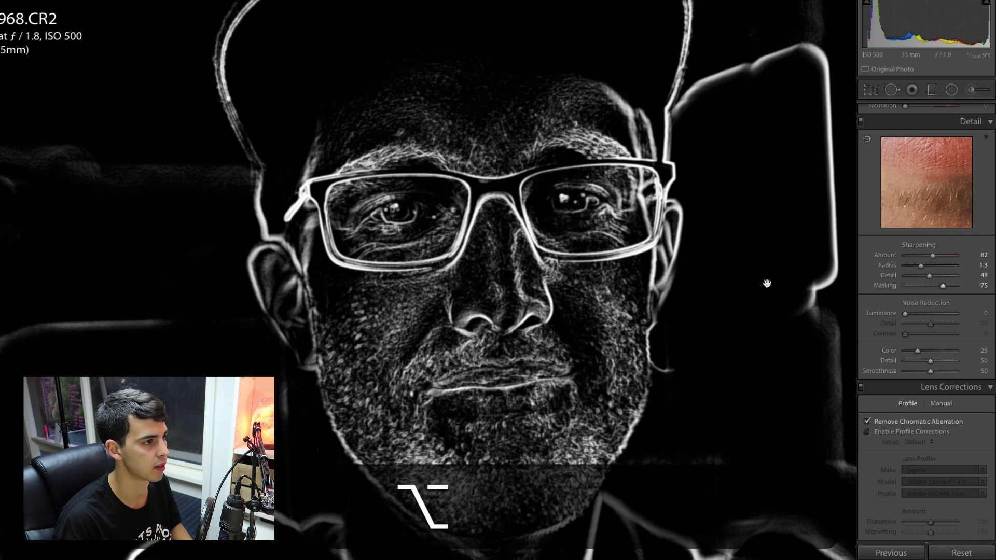
Step: Compare the sharpened portrait with its unedited version, viewing the face close up and the whole photo
left_click(495, 219)
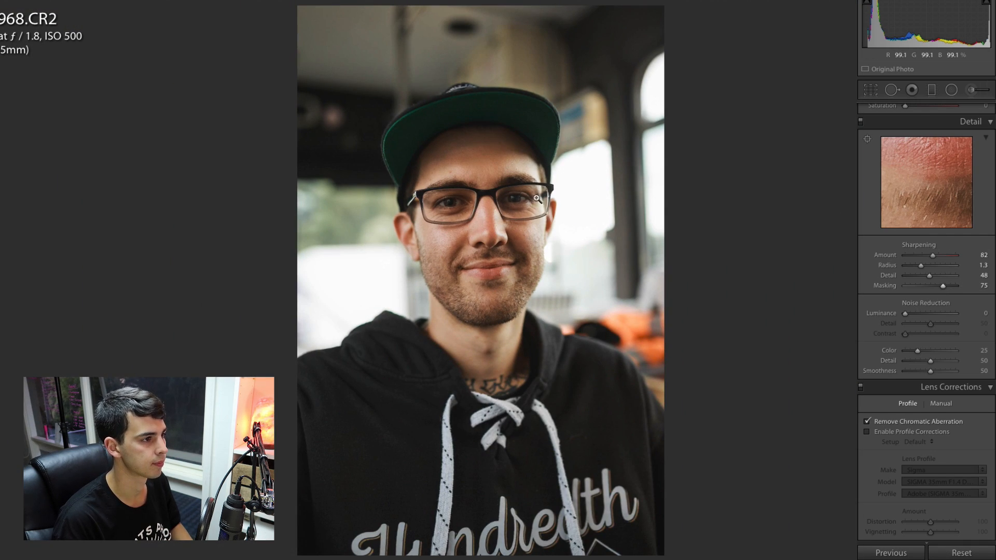
left_click(476, 144)
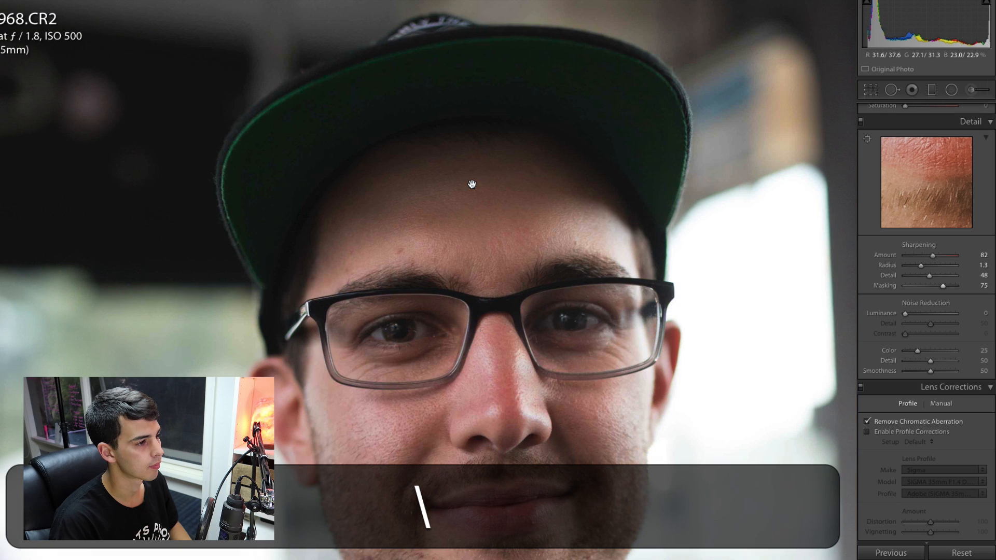
left_click_drag(486, 306, 488, 204)
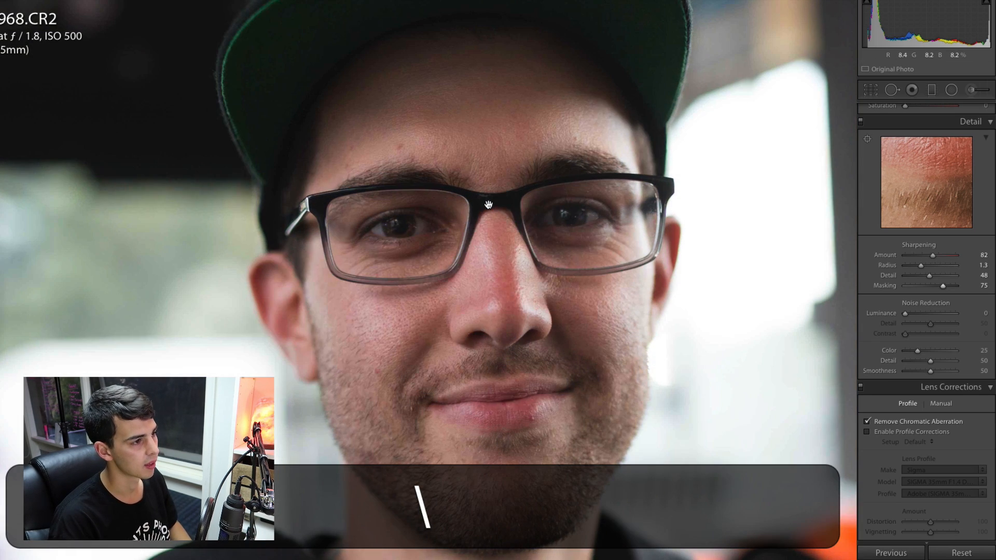
left_click(574, 252)
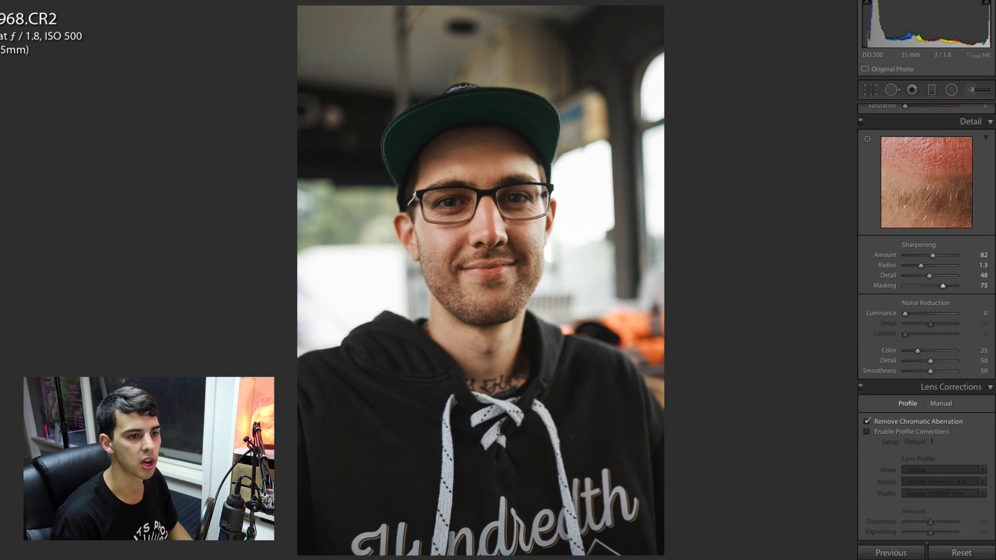
scroll(878, 320, "down", 2)
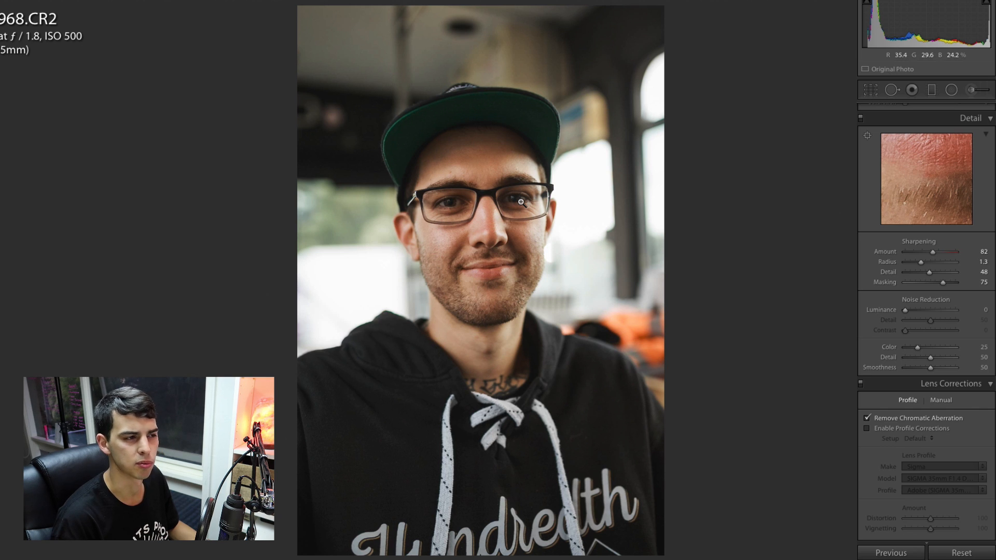
left_click(493, 236)
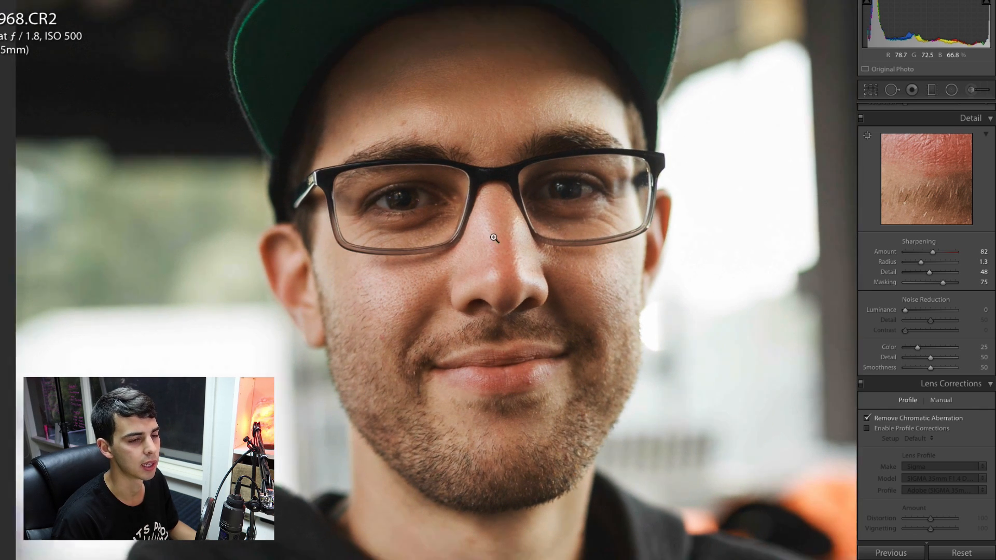
left_click(473, 234)
Step: Add film grain to the portrait with an Amount of 31, judging it on the face close up
scroll(897, 228, "down", 3)
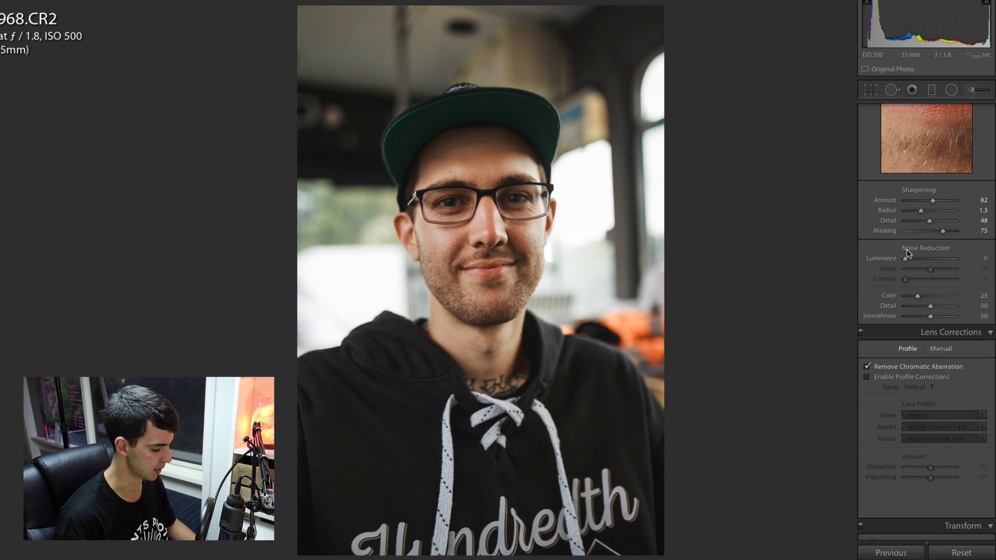
scroll(988, 265, "down", 15)
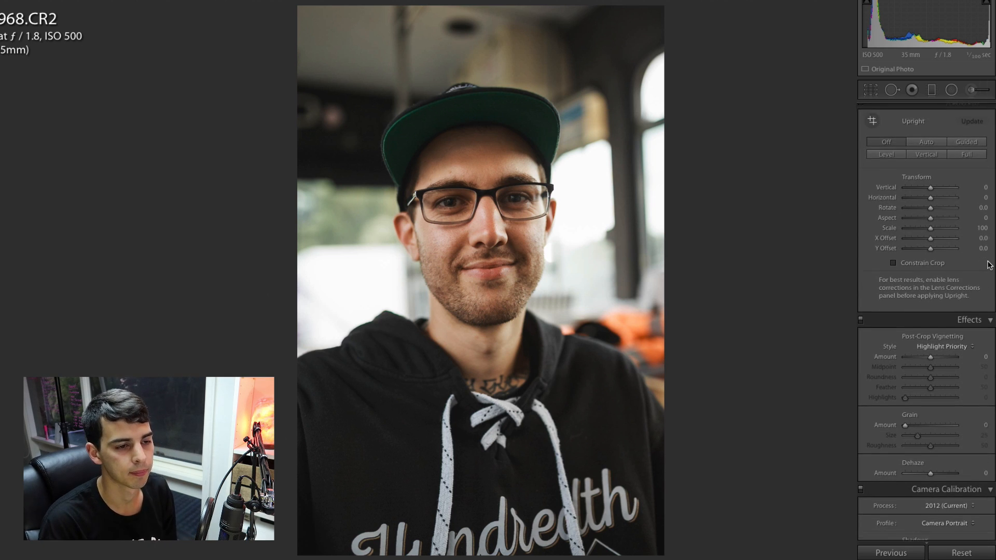
scroll(988, 265, "down", 5)
scroll(946, 260, "up", 3)
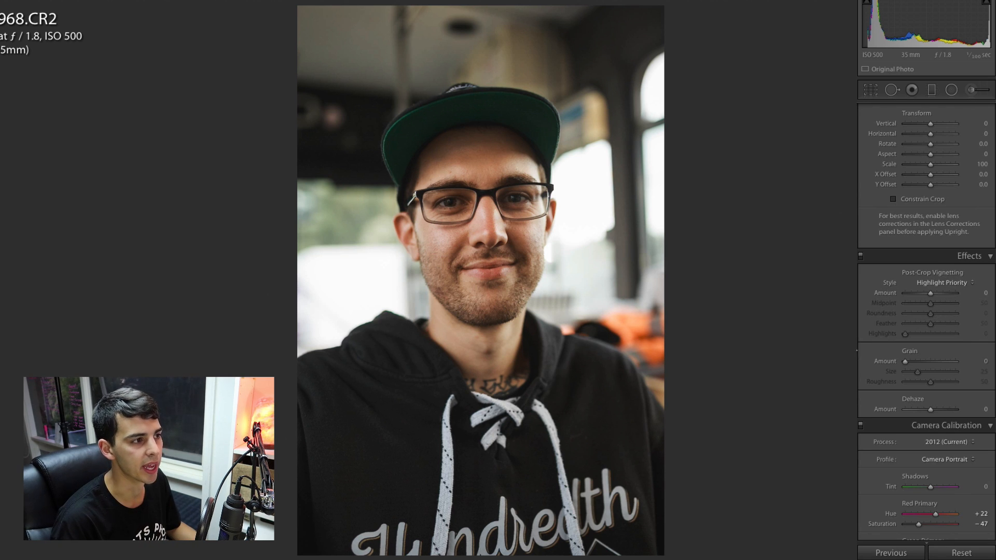
left_click(461, 169)
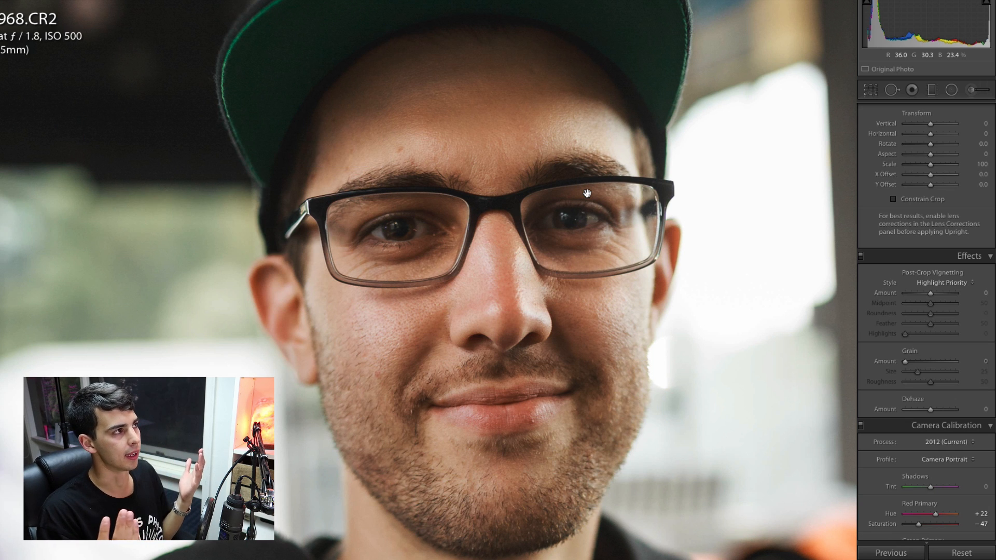
left_click(586, 194)
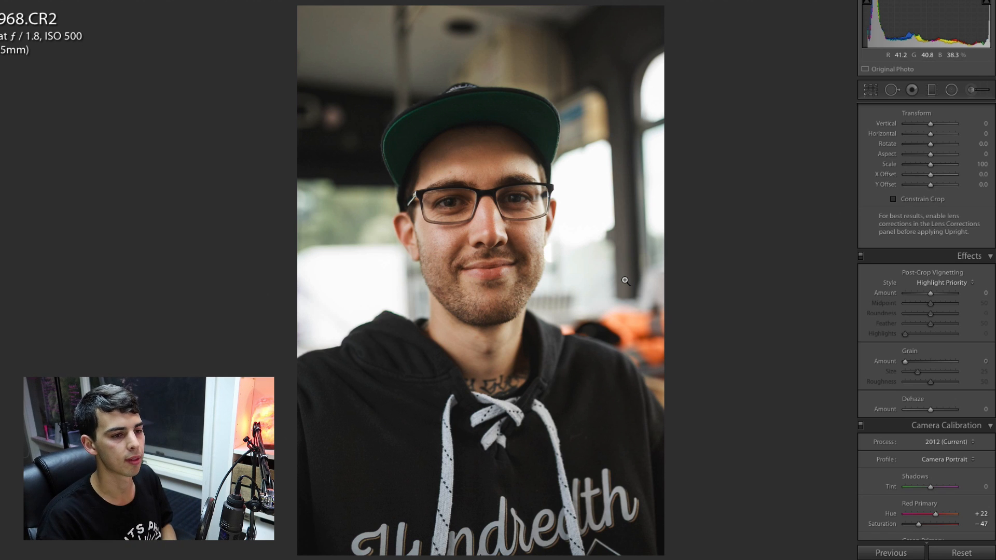
left_click(537, 140)
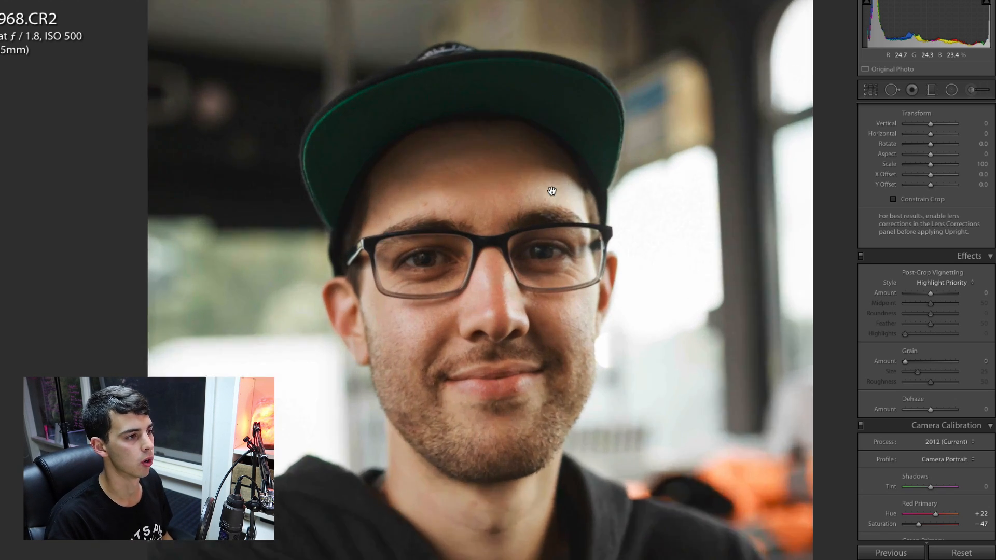
left_click_drag(565, 337, 574, 263)
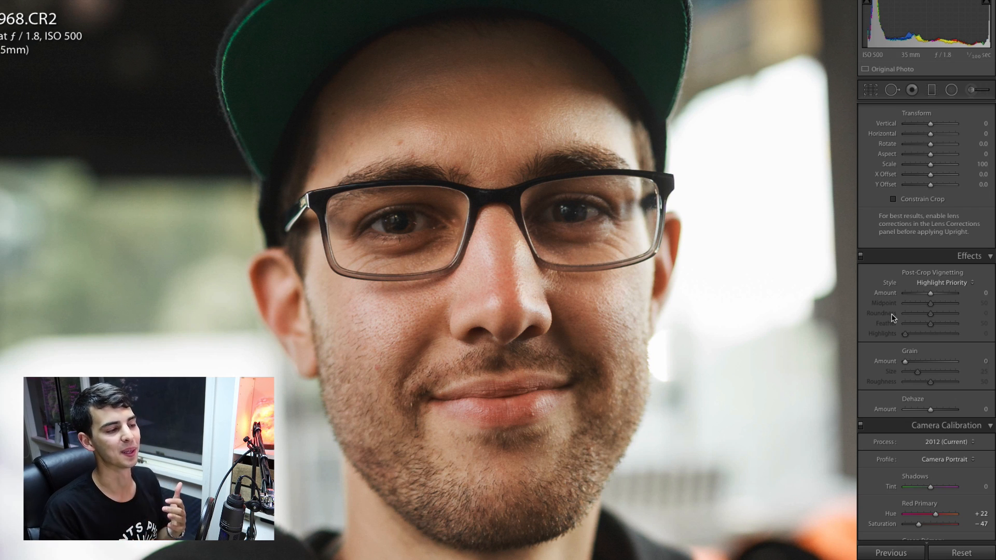
left_click(564, 309)
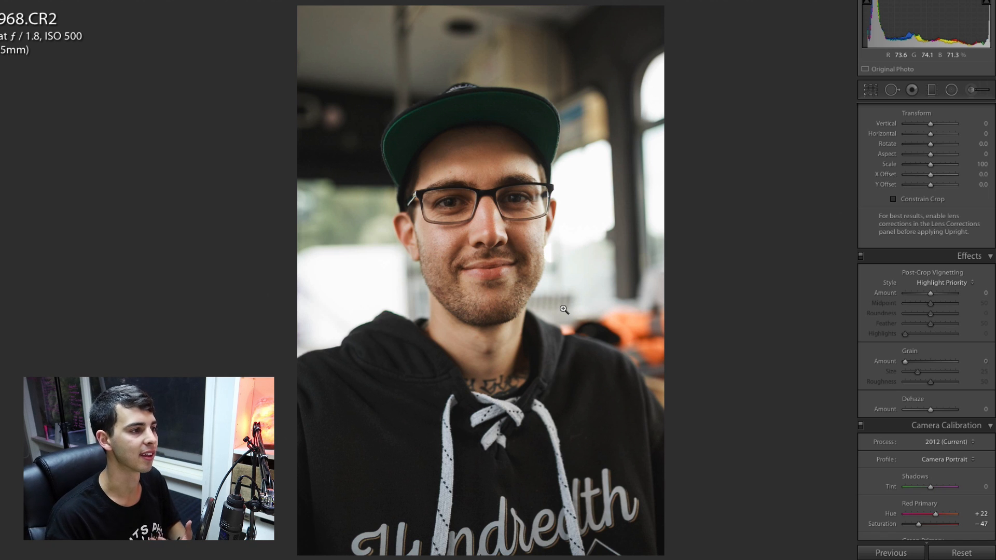
left_click(482, 187)
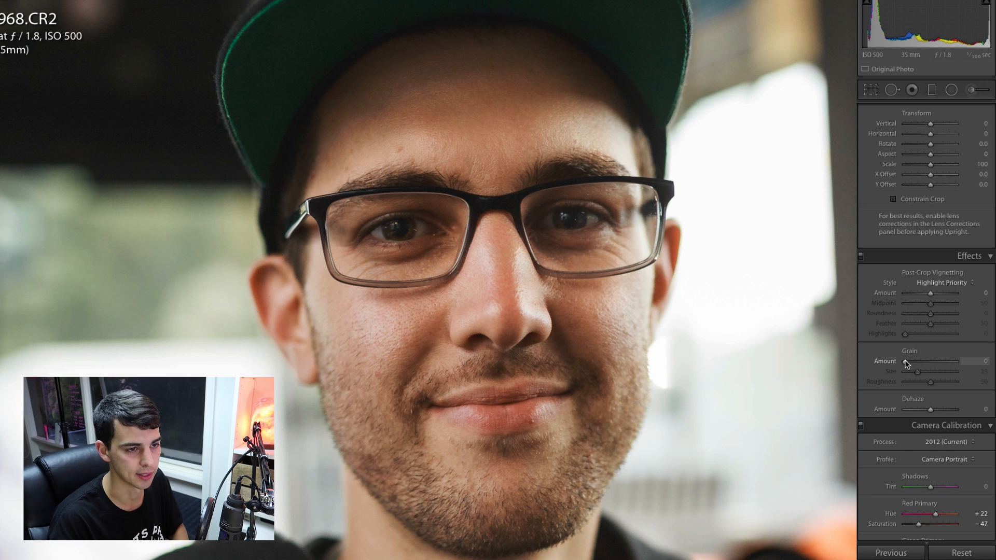
left_click_drag(905, 362, 920, 359)
left_click(459, 249)
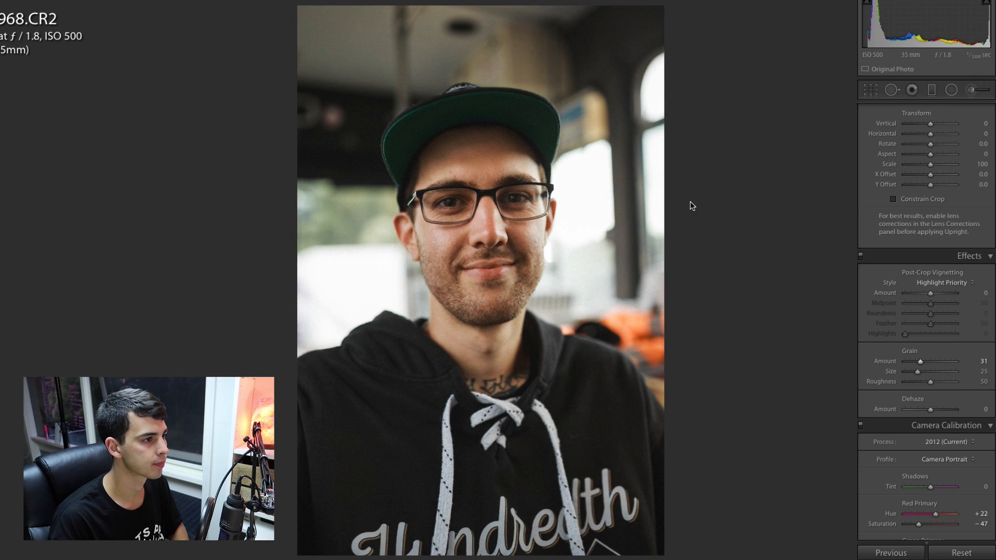
Step: Examine the grain on the face close up and across the whole portrait
left_click(462, 197)
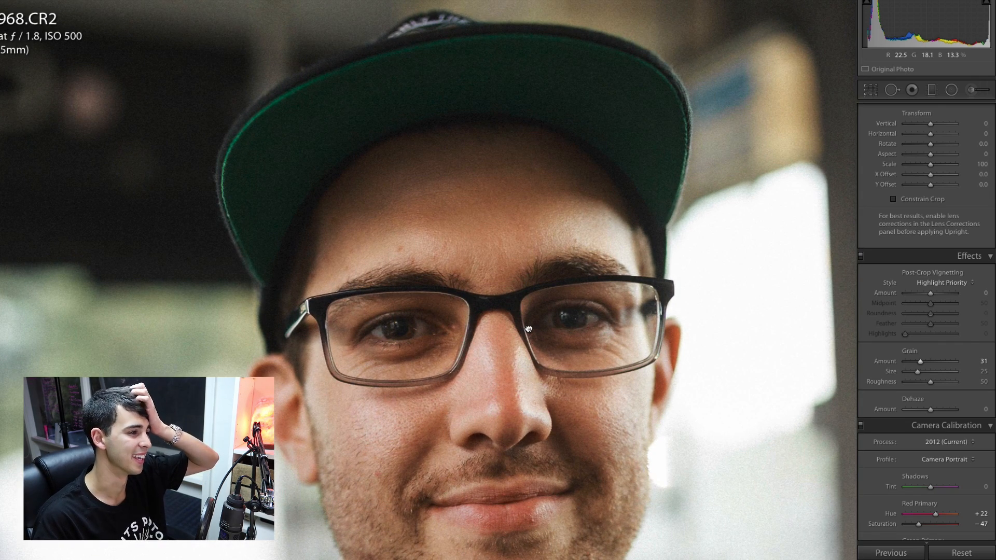
left_click(511, 275)
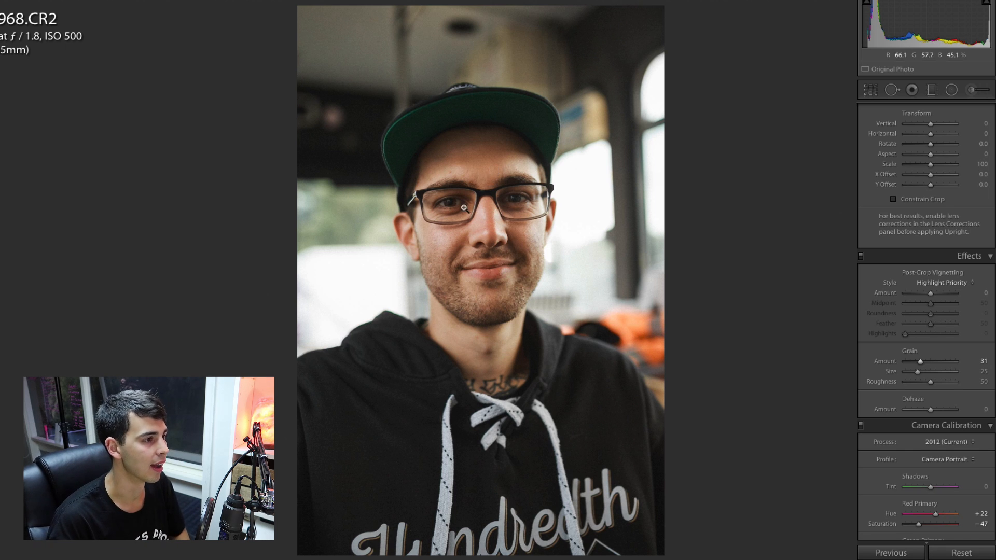
left_click(510, 224)
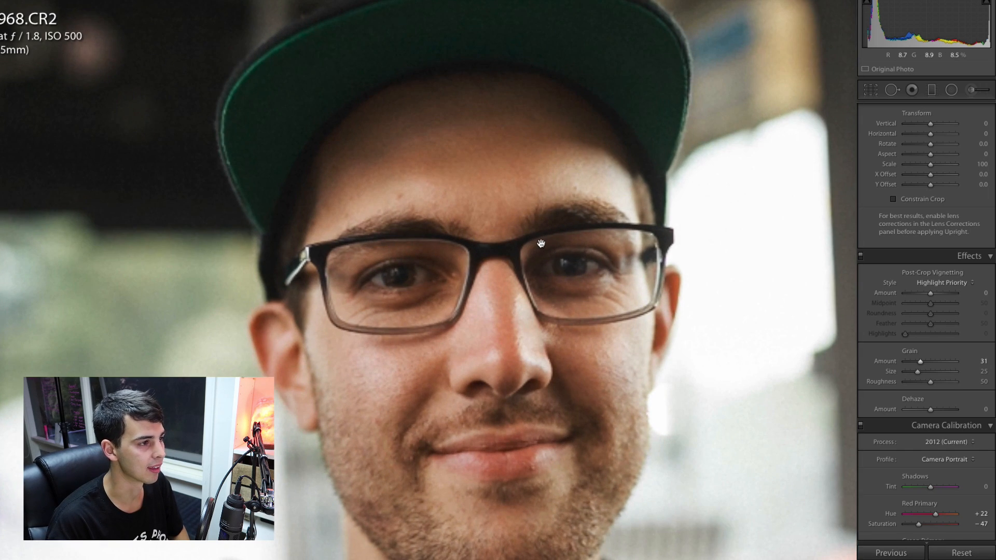
left_click(541, 336)
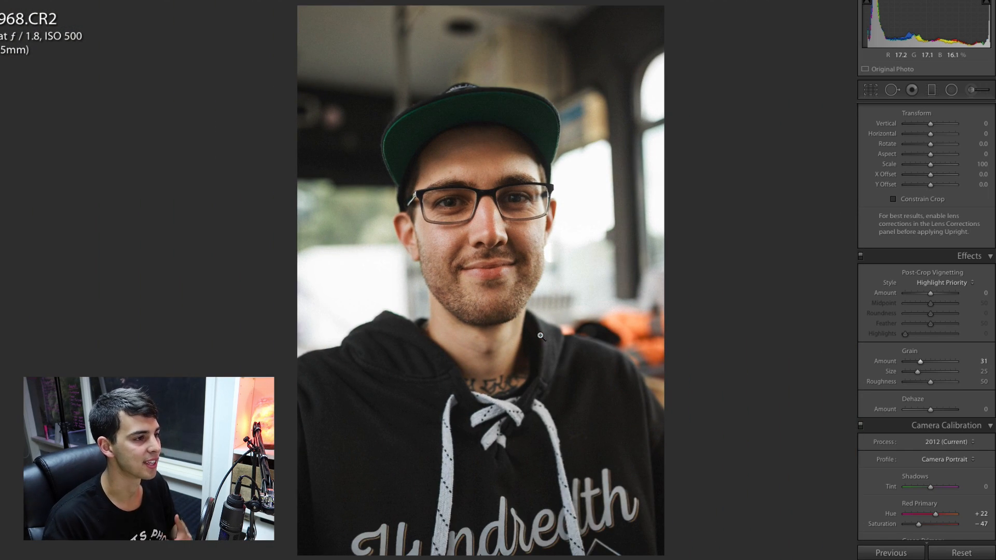
left_click(506, 267)
left_click_drag(505, 266, 501, 367)
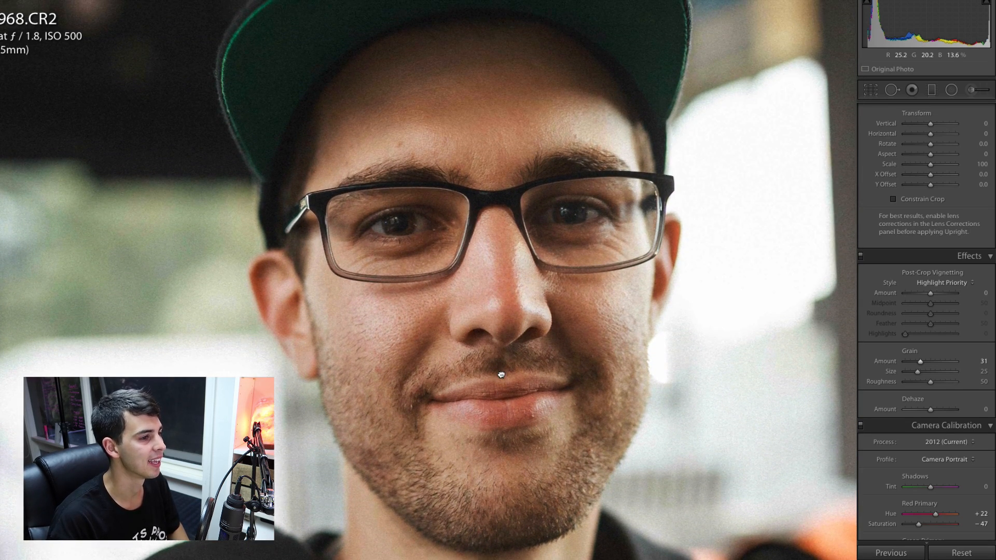
left_click(497, 294)
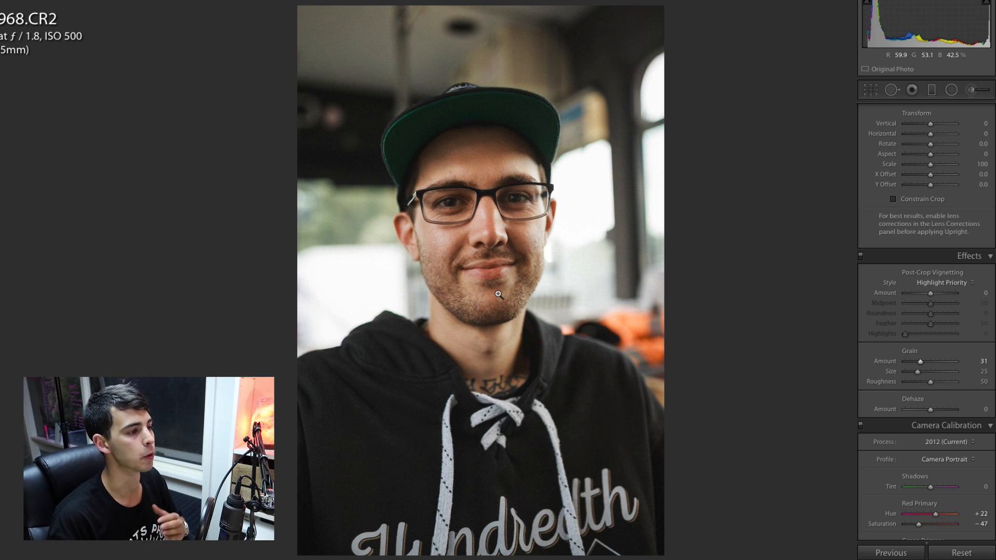
left_click(477, 234)
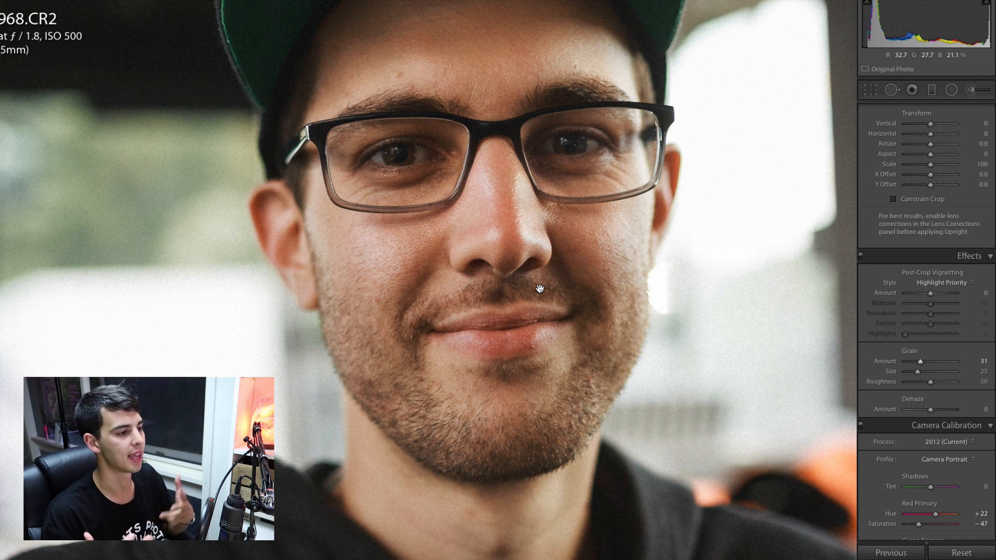
left_click(511, 245)
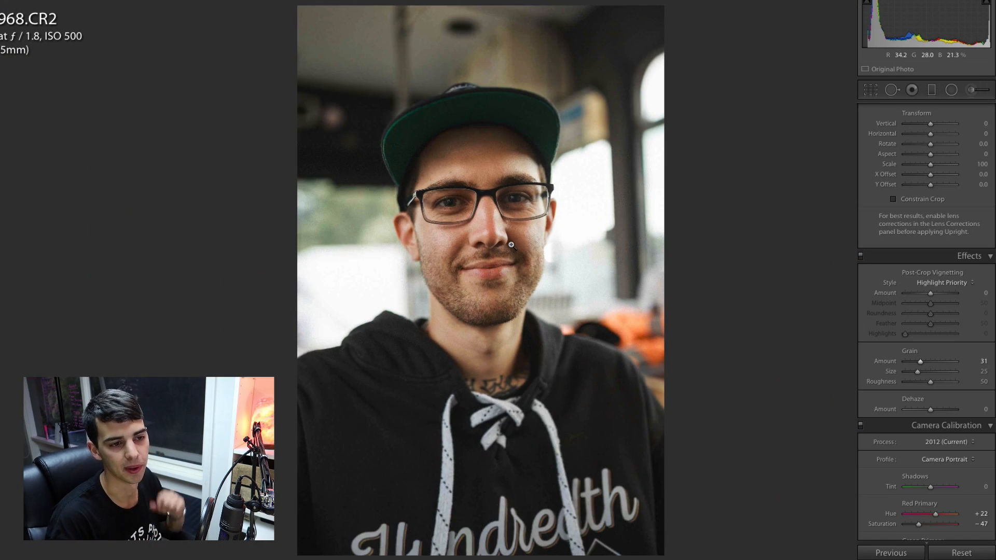
Step: Set the grain Size to 37 and Roughness to 35, and check the face close up
scroll(921, 376, "down", 1)
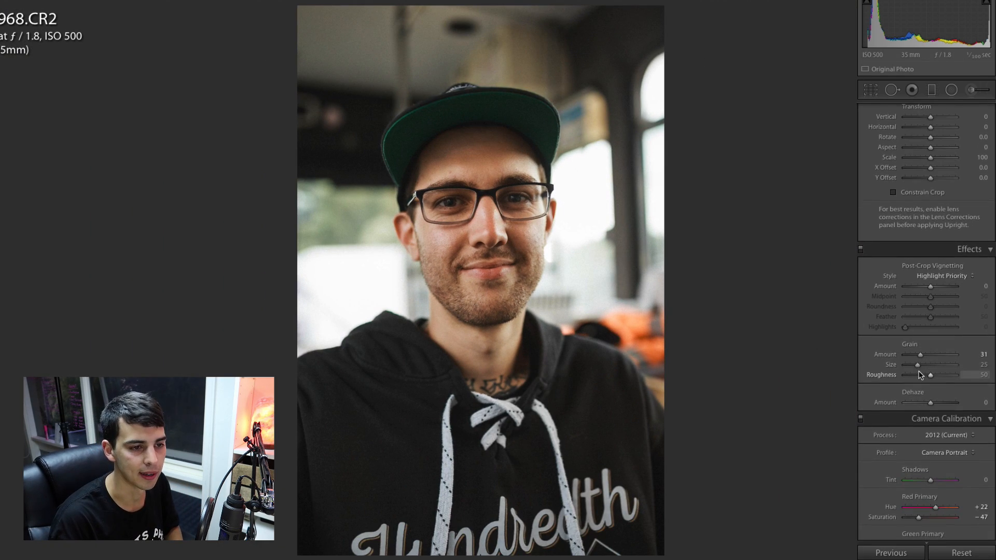
scroll(921, 369, "down", 1)
mouse_move(919, 363)
left_mouse_down()
mouse_move(929, 368)
mouse_move(917, 367)
left_mouse_up()
scroll(929, 373, "down", 1)
left_click(928, 371)
scroll(925, 374, "down", 1)
scroll(923, 367, "down", 1)
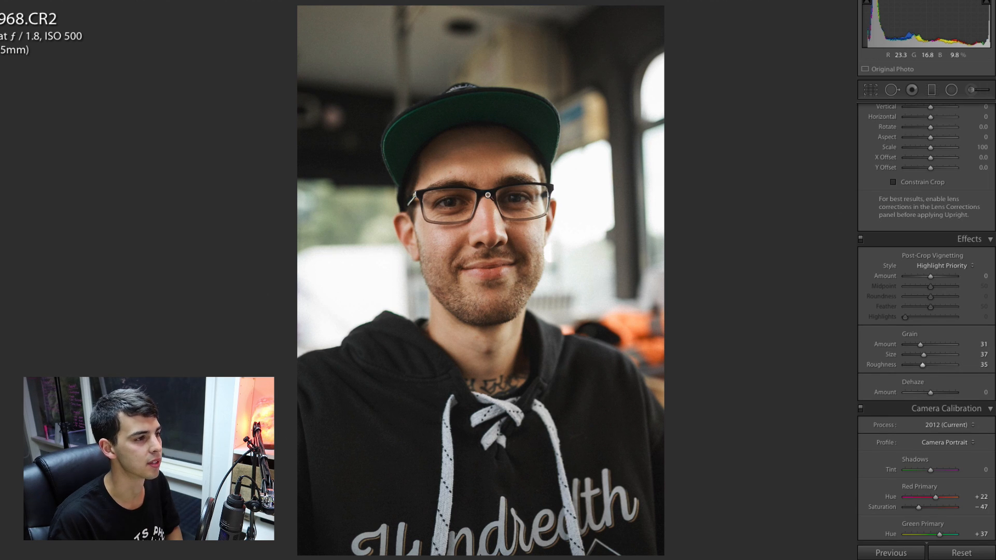
left_click(493, 207)
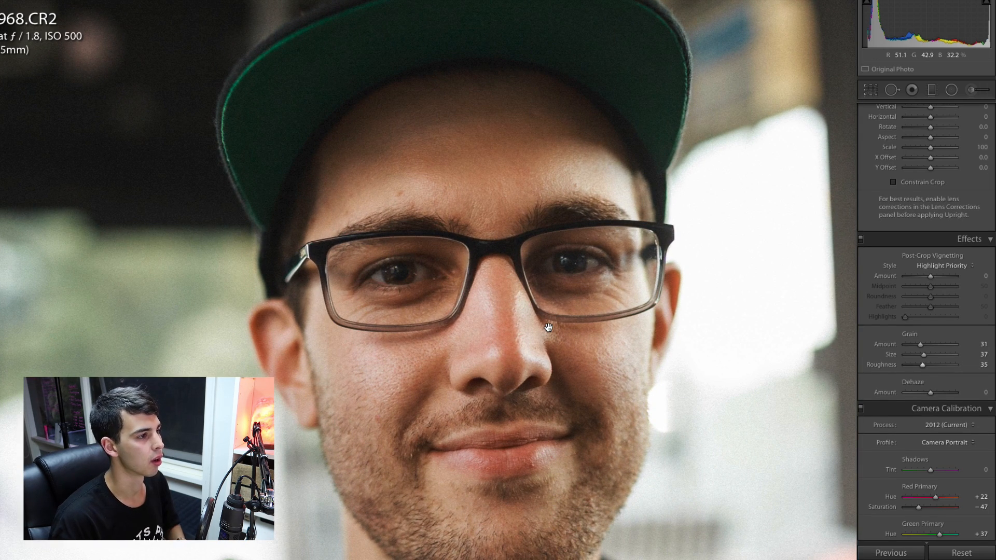
Step: Set the grain Amount to 35, and check the grain on the face close up and across the whole portrait
scroll(537, 332, "down", 3)
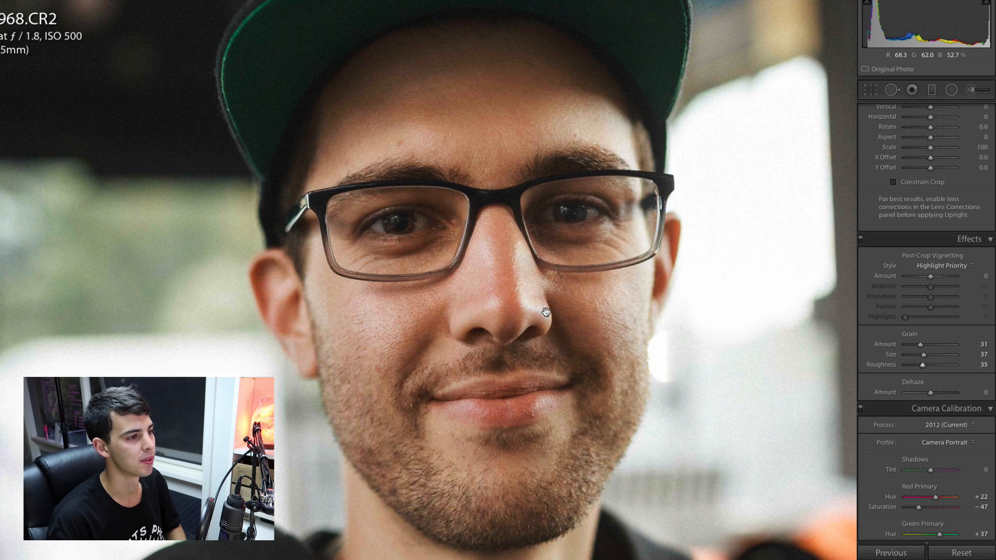
scroll(498, 306, "up", 1)
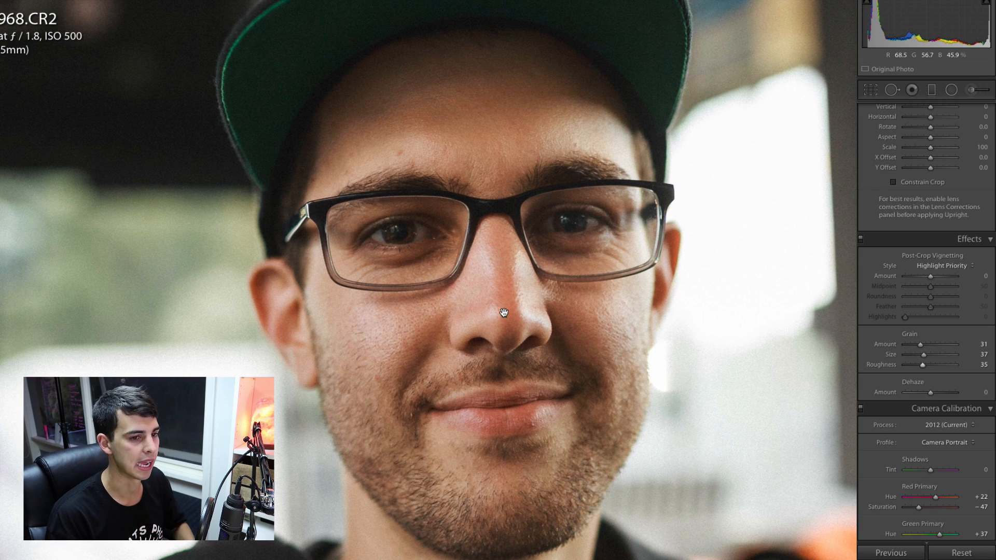
left_click(976, 344)
key("Up")
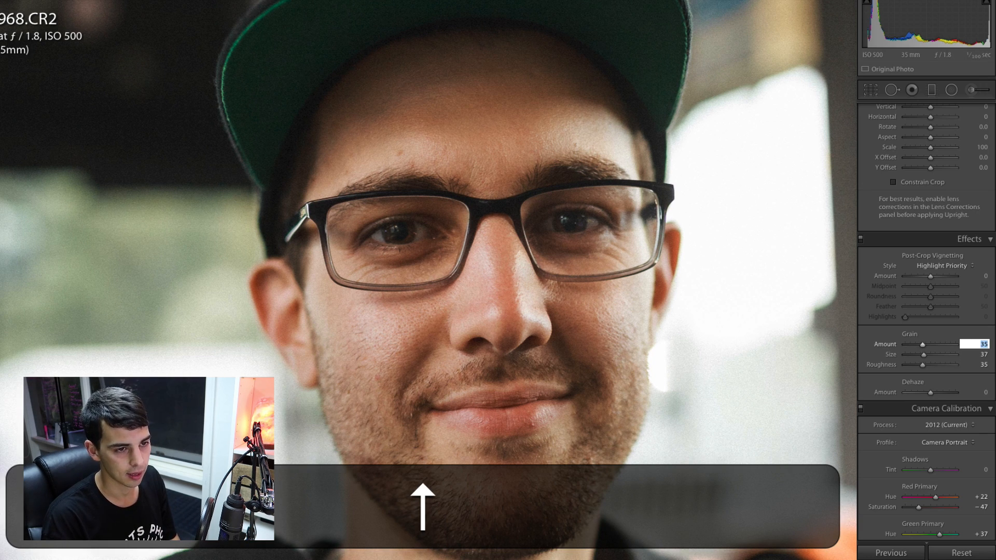
key("Return")
left_click(463, 266)
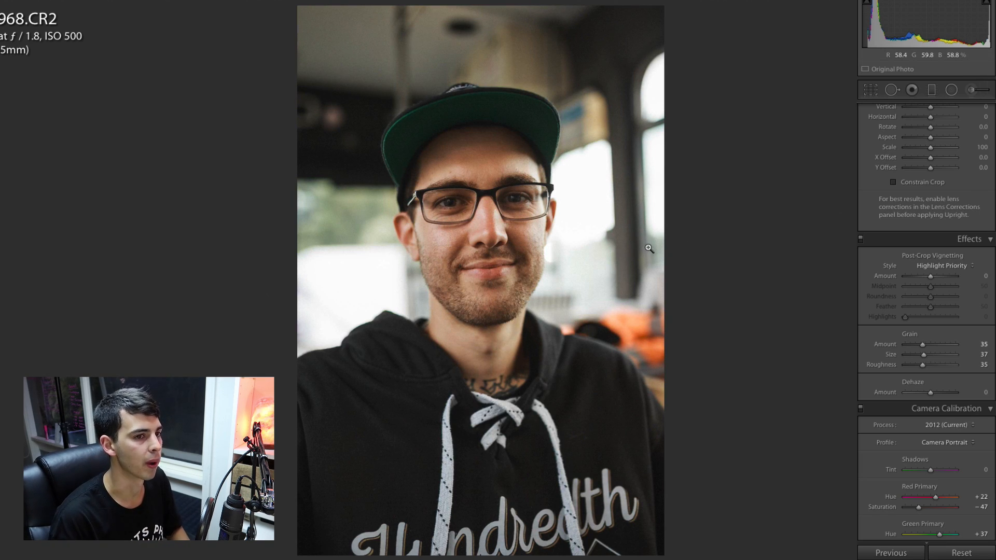
left_click(442, 194)
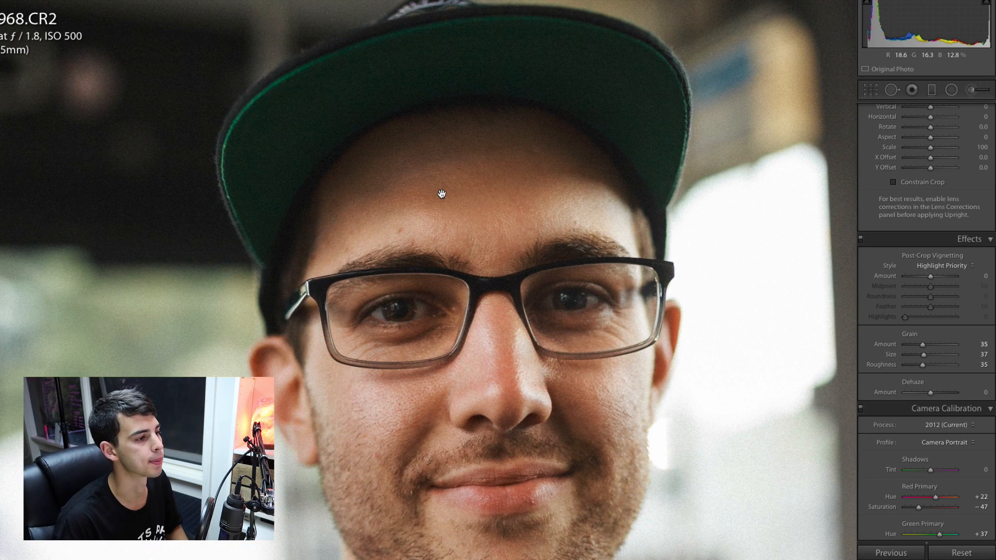
left_click_drag(533, 269, 556, 184)
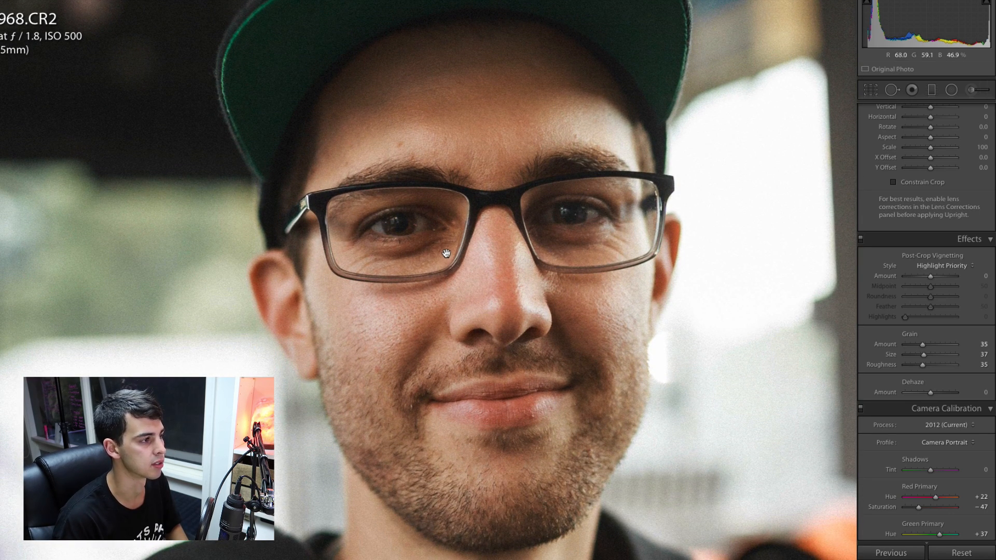
left_click(470, 253)
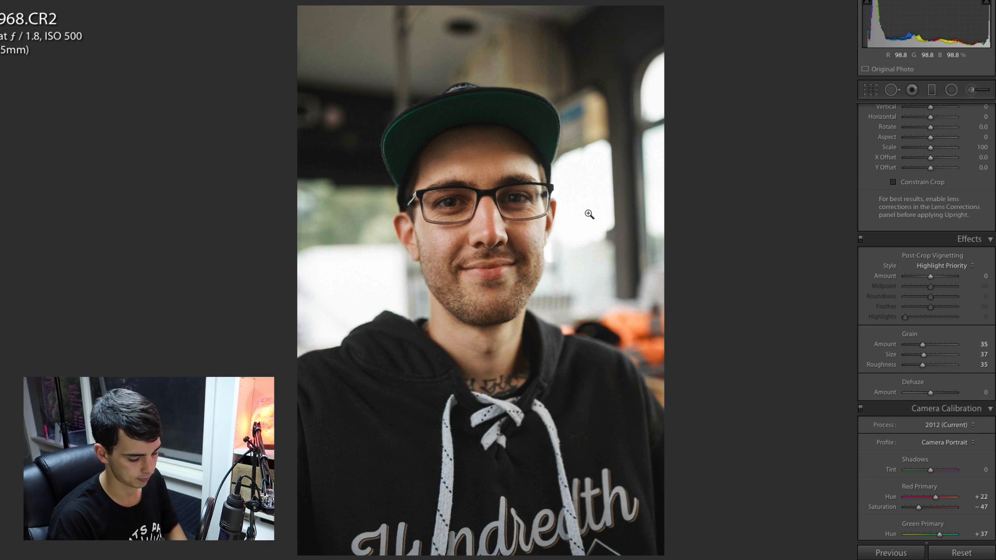
Step: Compare the grained portrait with its unedited version close up and in full, and inspect the face once more
left_click(569, 216)
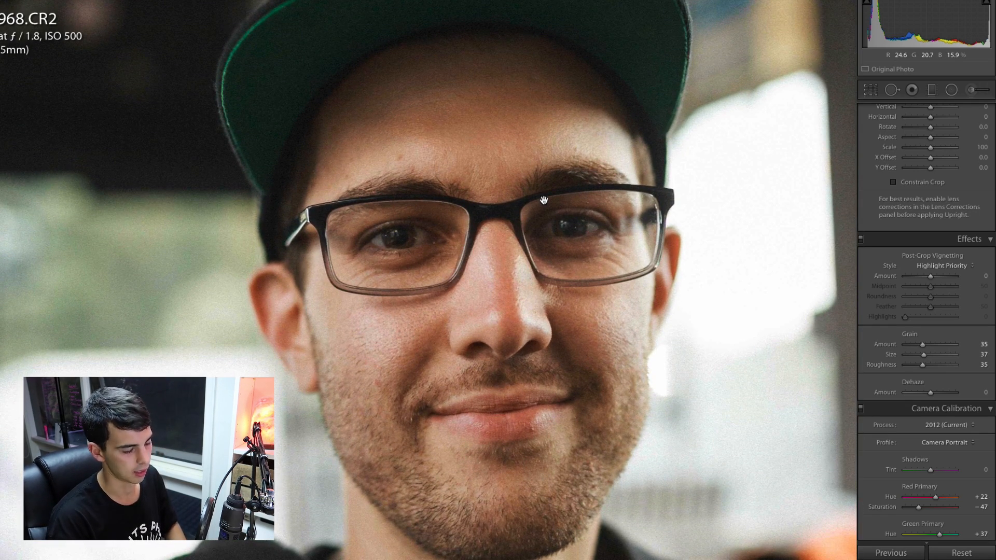
key("backslash")
key("backslash")
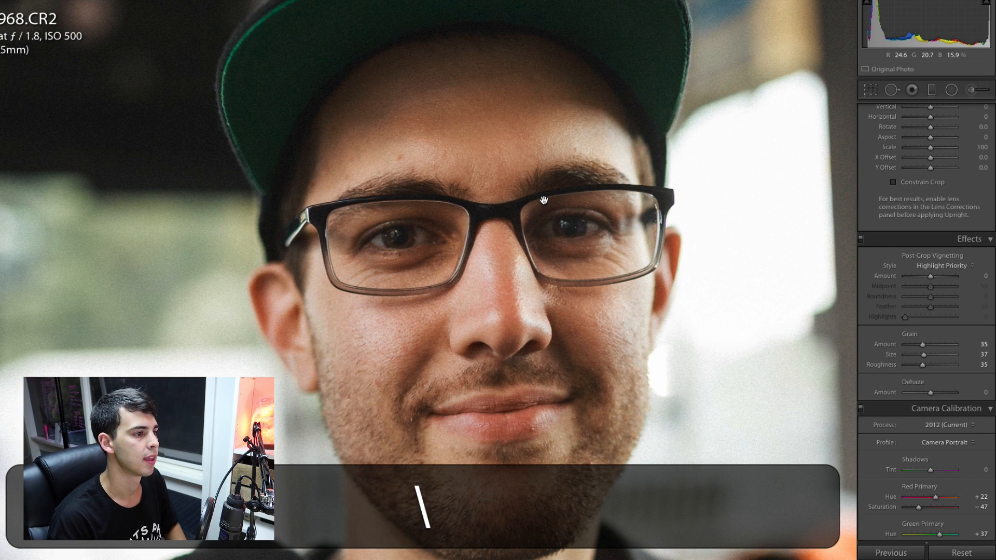
left_click(544, 199)
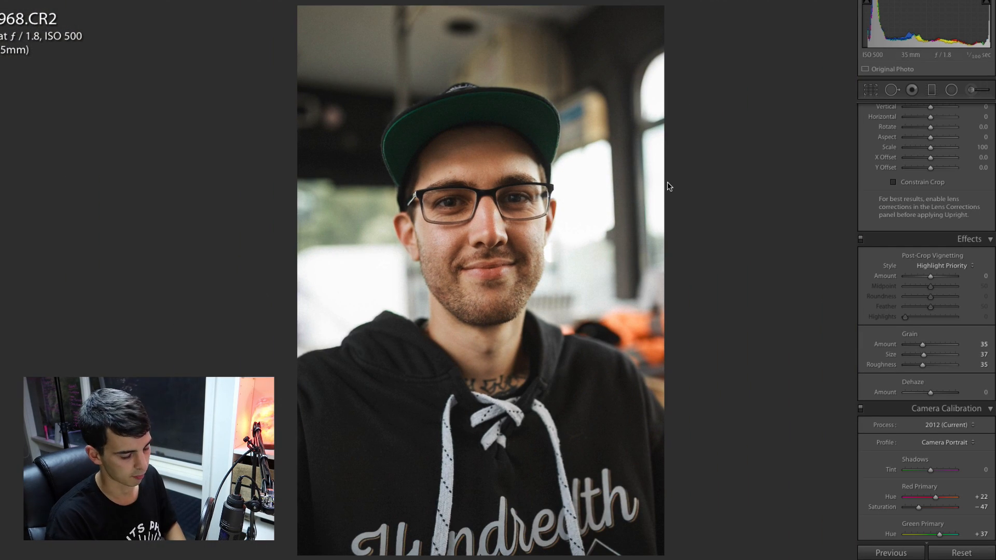
key("backslash")
key("backslash")
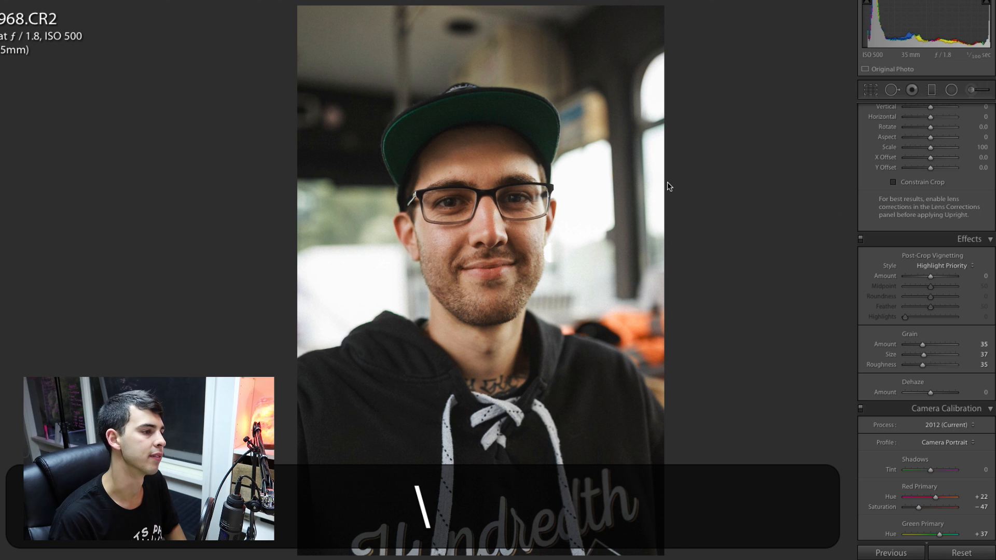
key("backslash")
key("backslash")
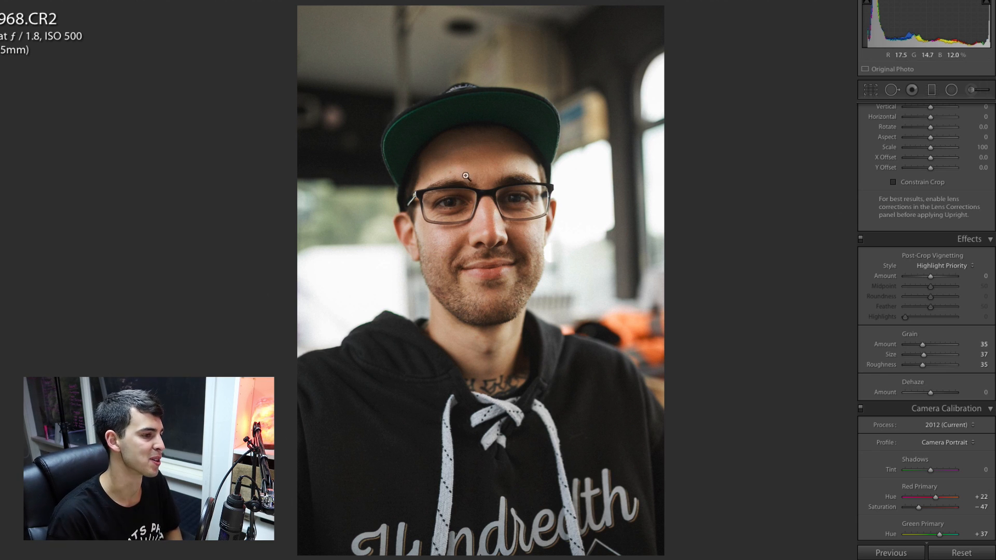
left_click(520, 185)
left_click_drag(589, 313, 623, 215)
left_click_drag(572, 278, 577, 263)
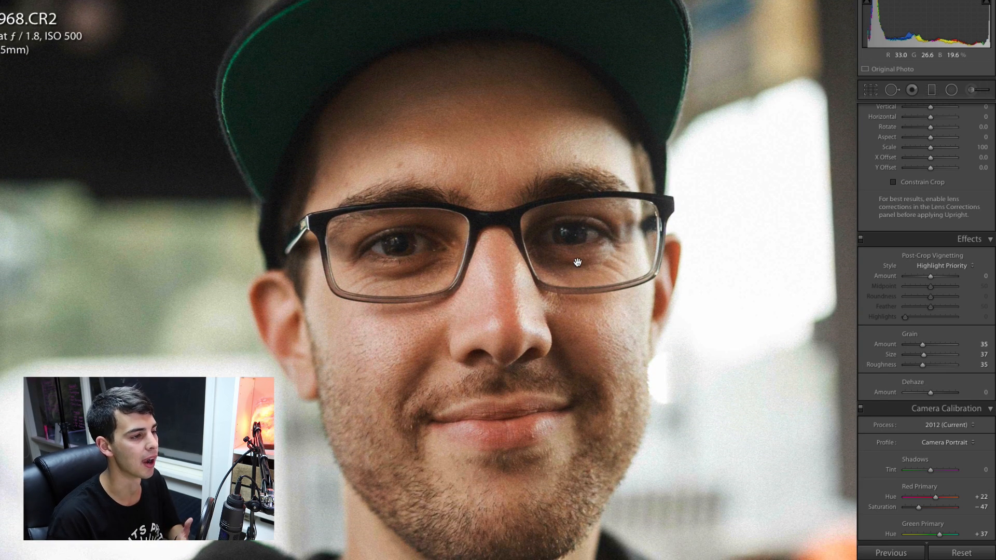
left_click(493, 264)
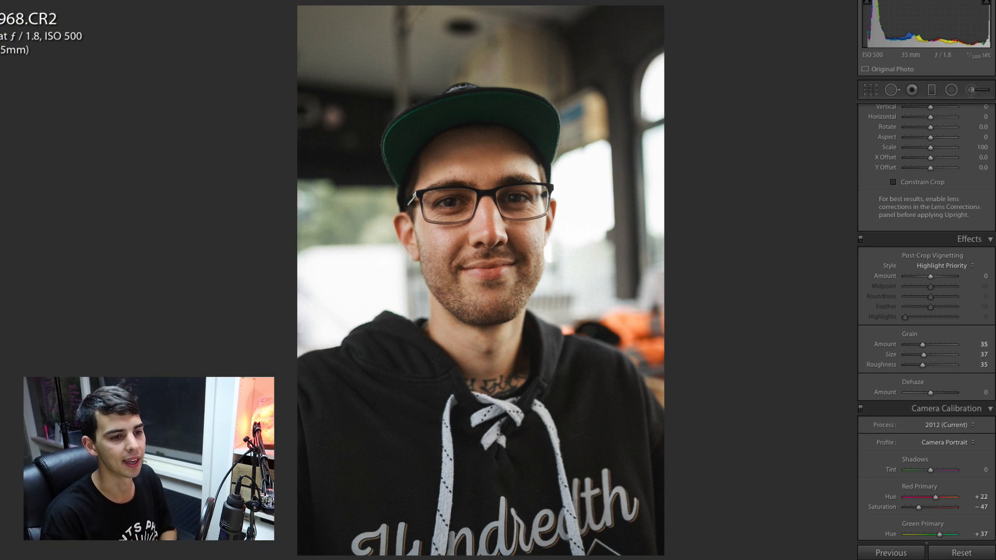
Step: Review the Basic, Tone Curve and Camera Calibration settings, plus the HSL hue and luminance adjustments
scroll(962, 463, "up", 10)
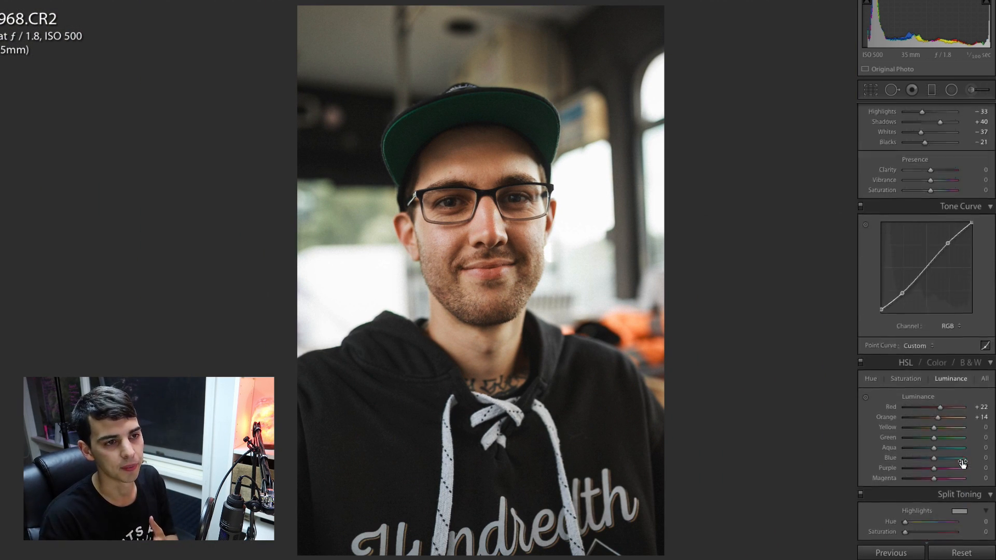
scroll(962, 463, "up", 4)
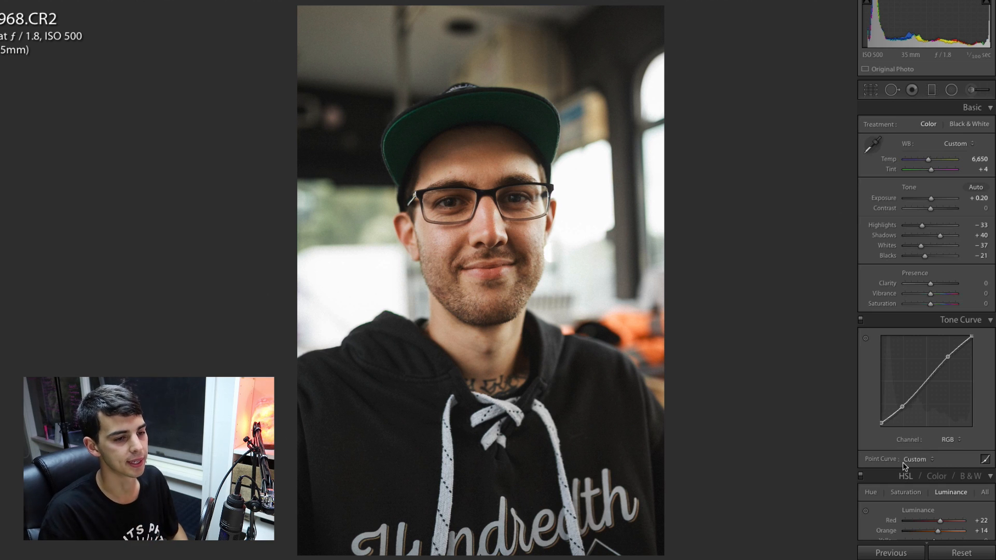
scroll(884, 392, "down", 15)
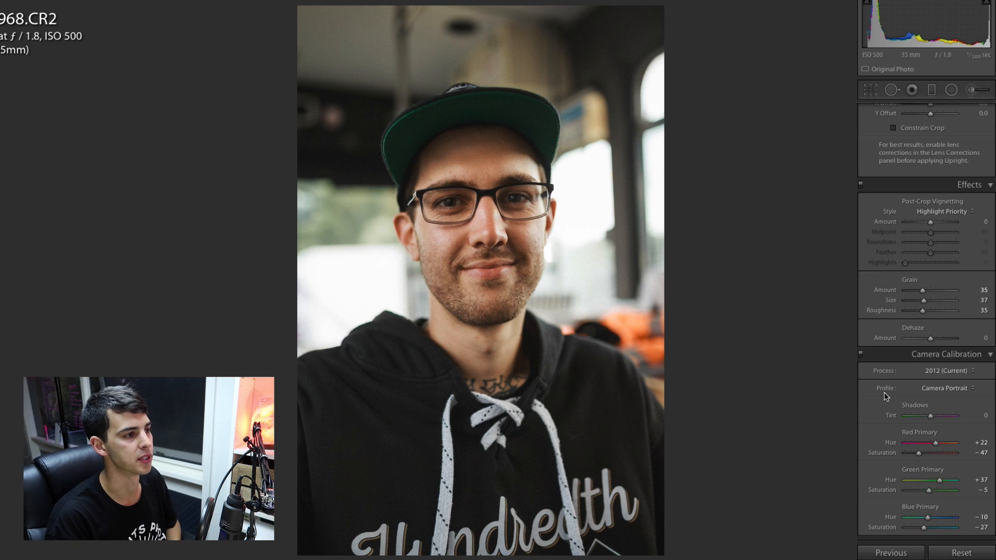
scroll(909, 415, "up", 10)
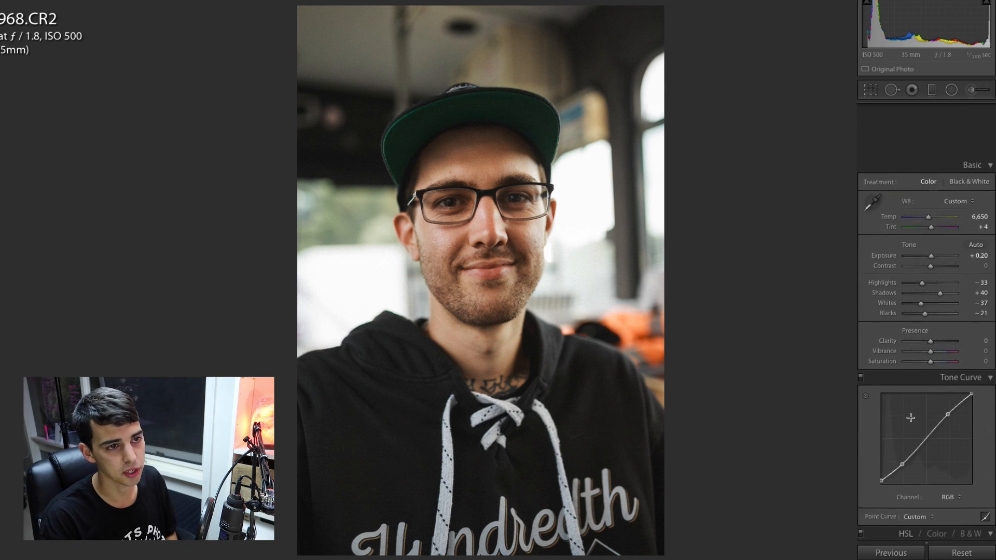
scroll(909, 415, "down", 3)
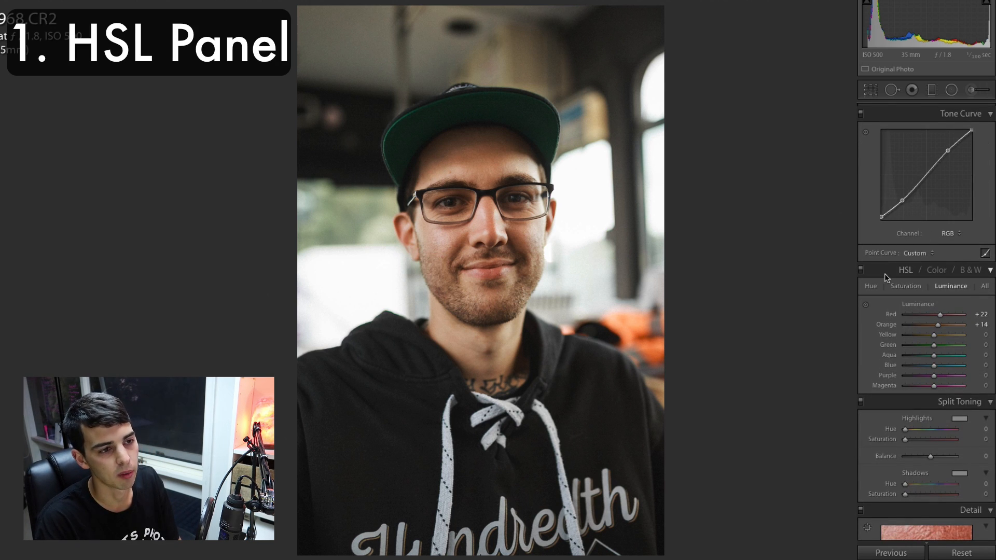
left_click(870, 287)
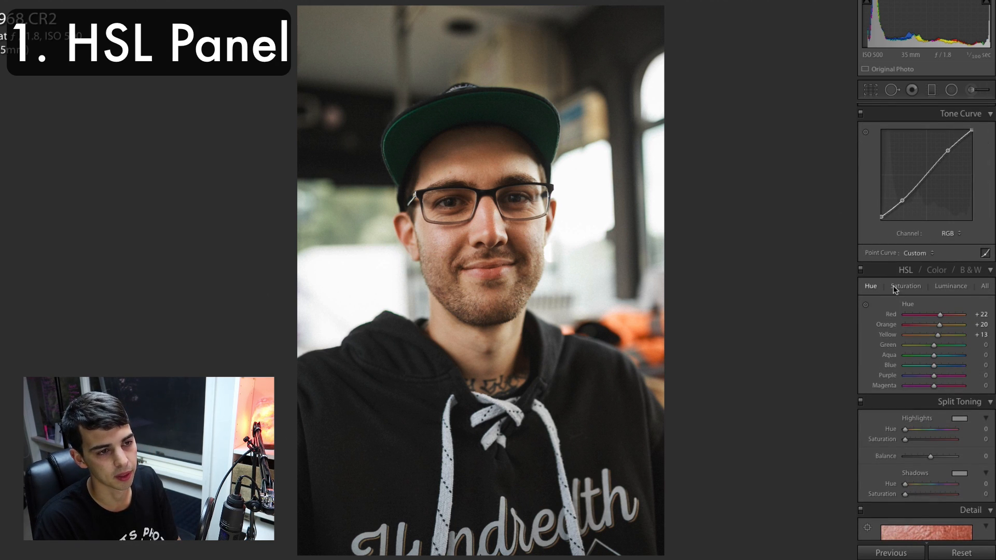
left_click(952, 288)
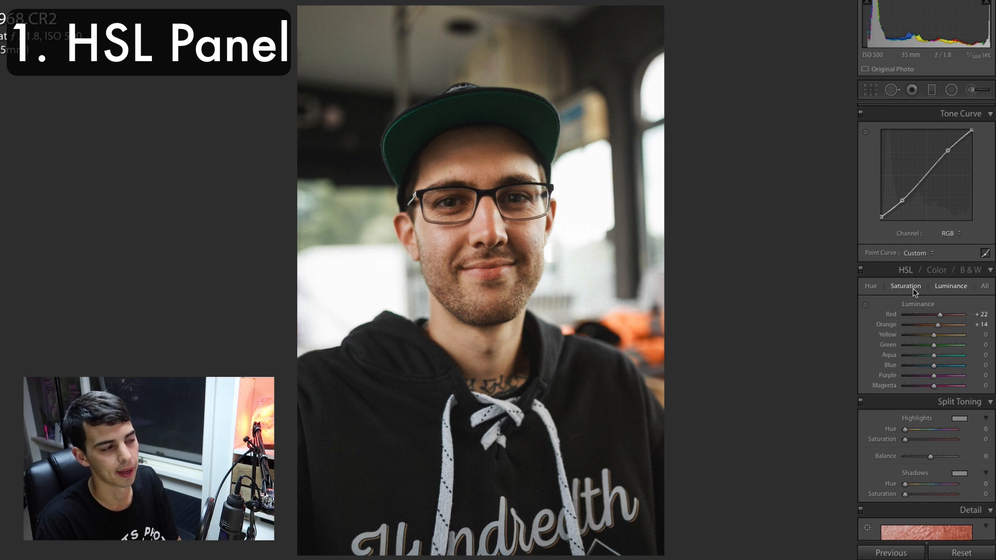
Step: Go through all the develop settings again, from basic tone and tone curve to sharpening, grain and camera calibration
scroll(952, 284, "down", 4)
scroll(952, 285, "down", 9)
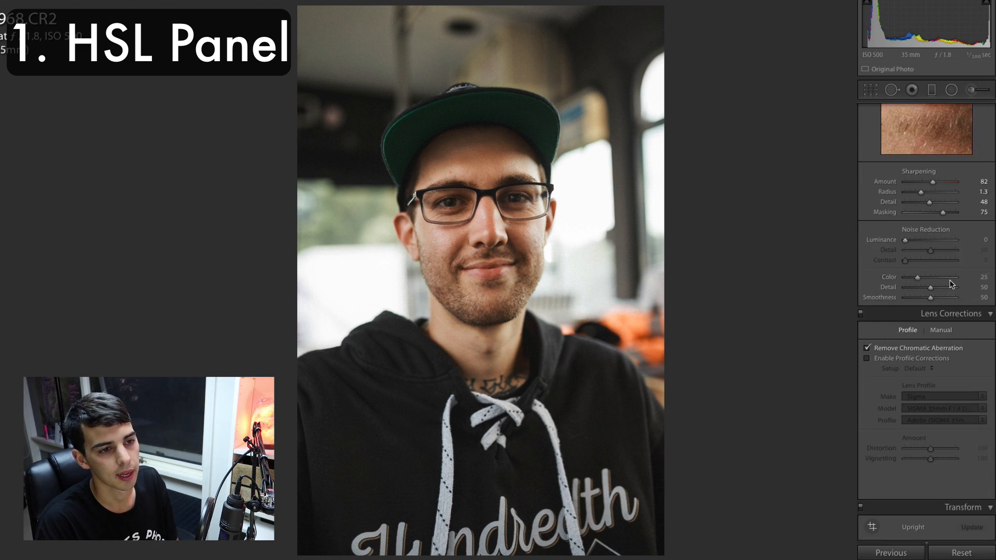
scroll(952, 284, "up", 10)
scroll(952, 285, "down", 8)
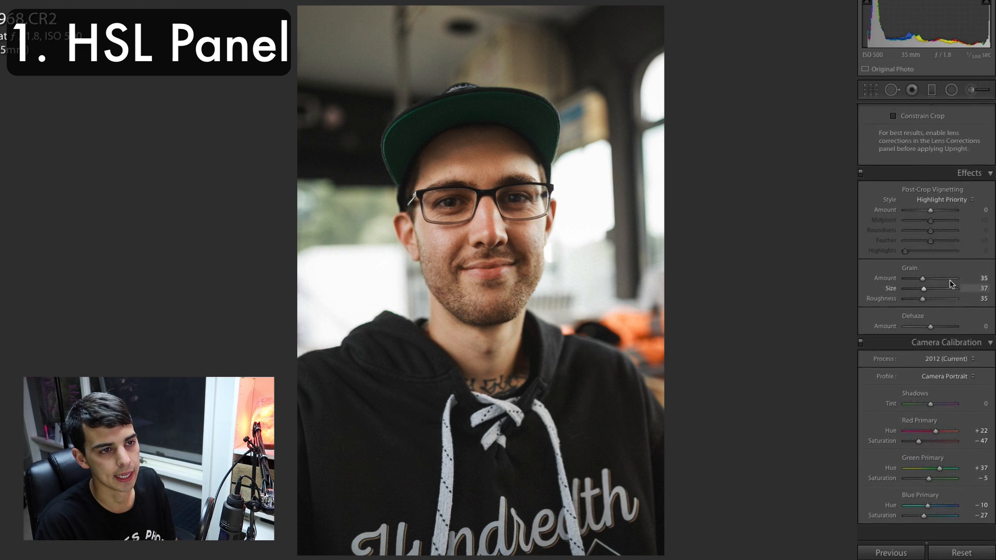
scroll(952, 285, "up", 12)
scroll(952, 285, "down", 12)
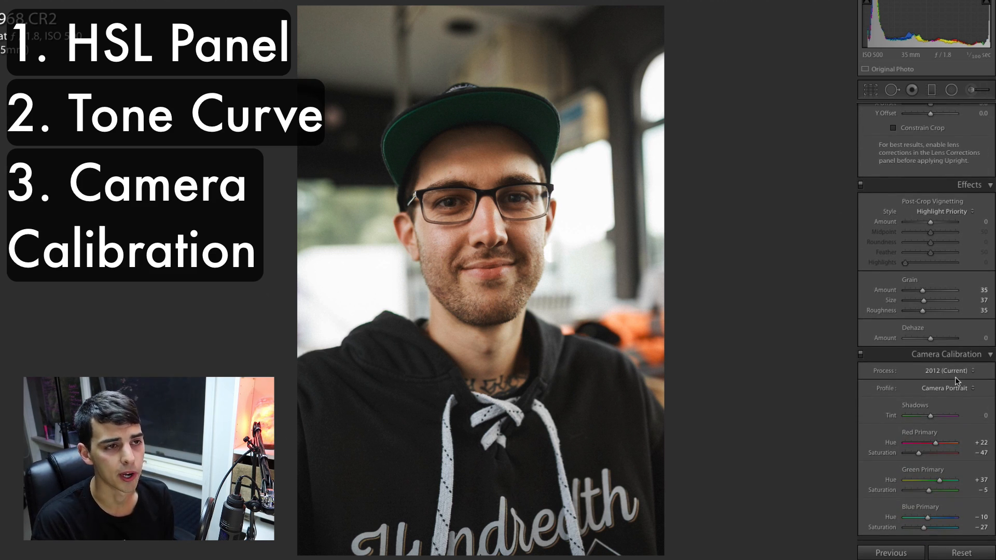
scroll(957, 382, "up", 10)
scroll(957, 381, "up", 8)
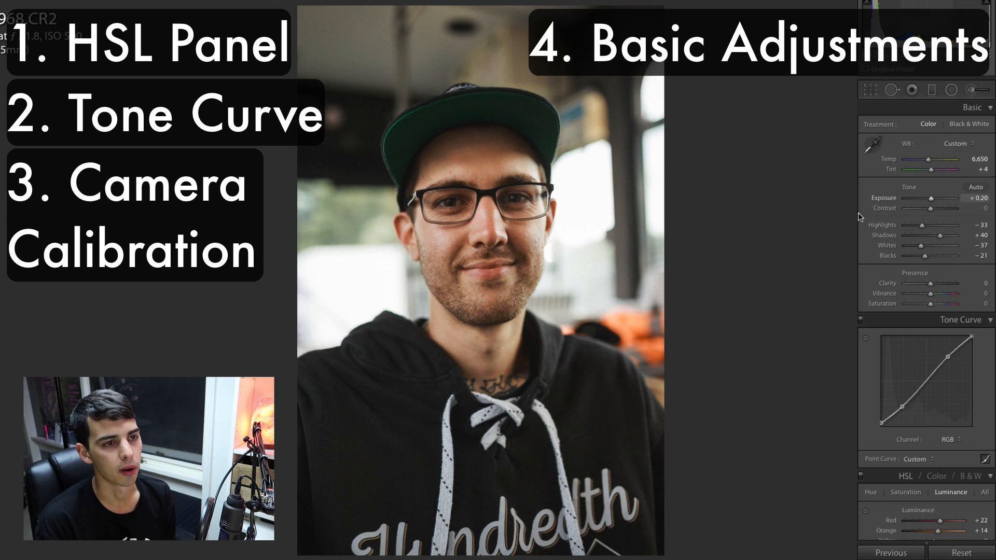
scroll(908, 219, "down", 10)
scroll(909, 221, "up", 5)
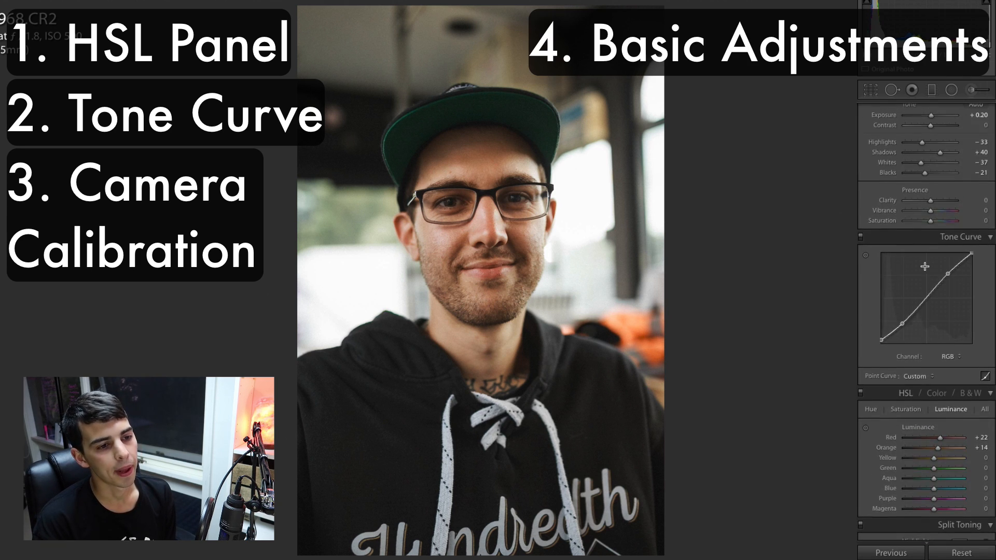
scroll(928, 309, "down", 10)
scroll(927, 309, "down", 5)
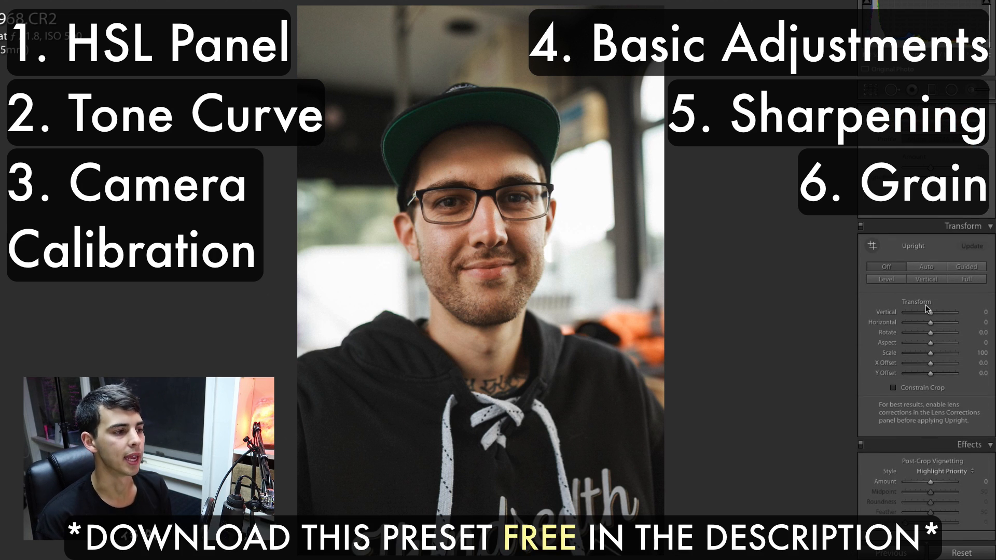